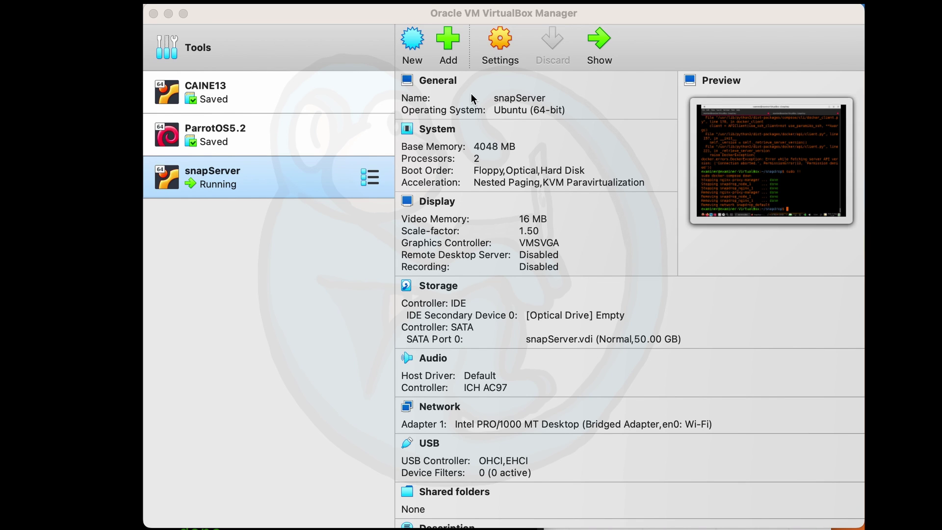
# - Begin creating a virtual machine named snapDemo that uses the caine13.0.iso image
pyautogui.click(412, 47)
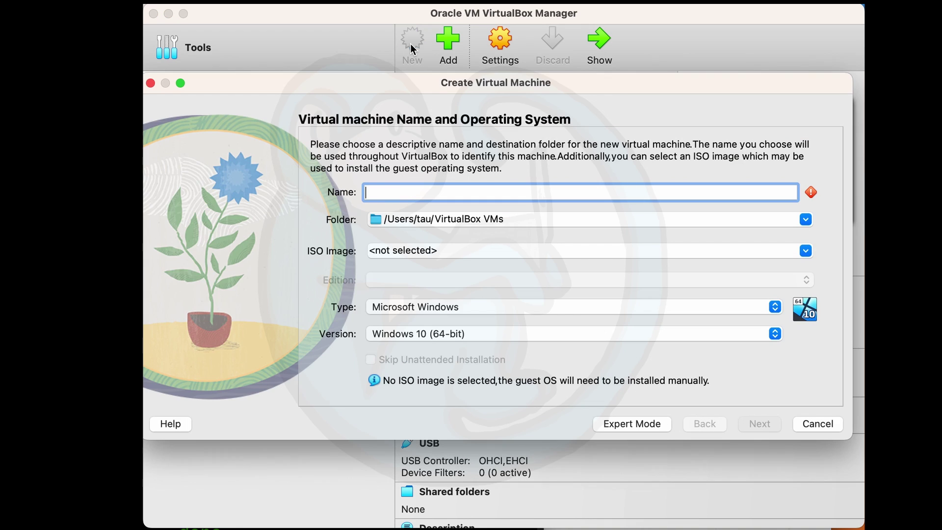
pyautogui.write('snap')
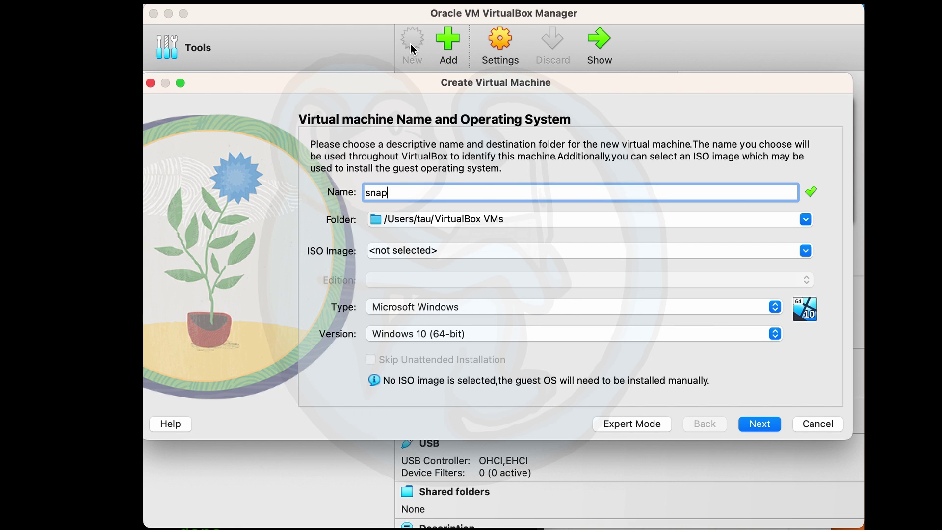
pyautogui.write('Demo')
pyautogui.click(563, 255)
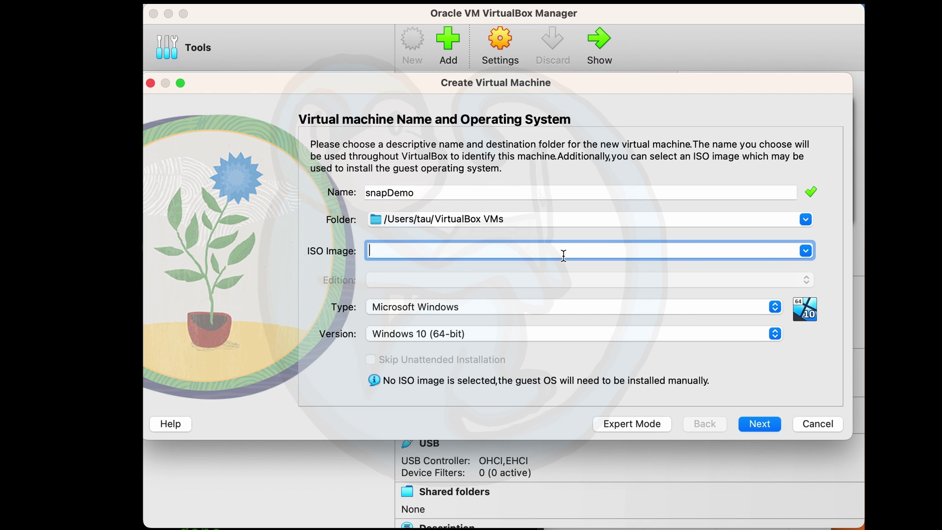
pyautogui.click(805, 251)
pyautogui.click(674, 288)
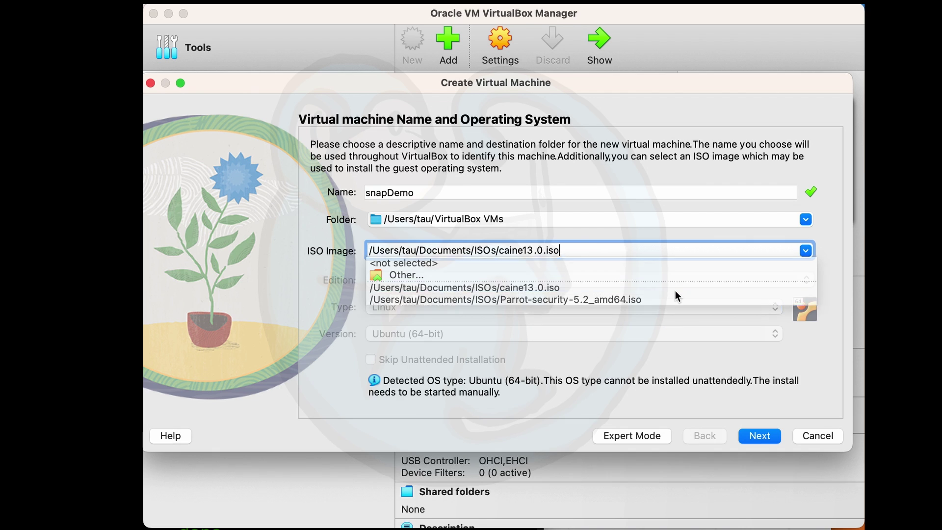
pyautogui.click(758, 436)
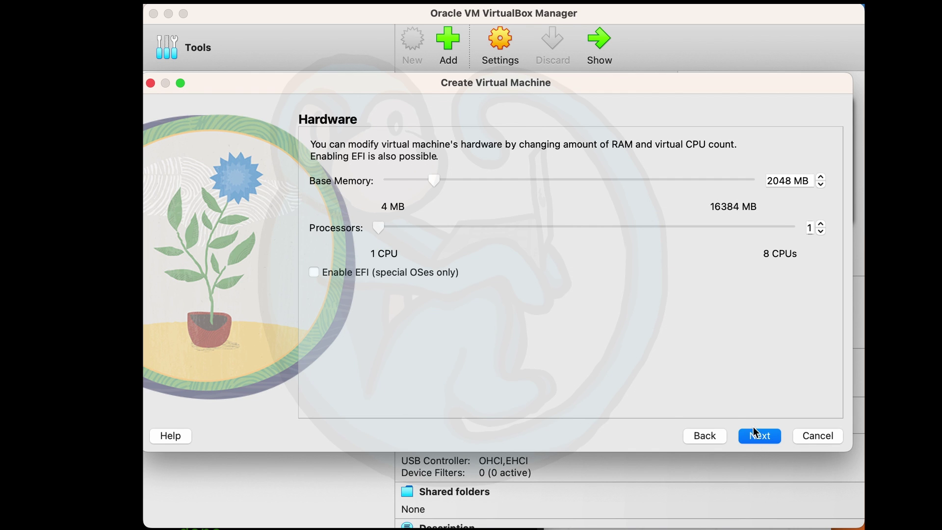
# - Give the new virtual machine 4096 MB of base memory and 2 processors
pyautogui.click(782, 181)
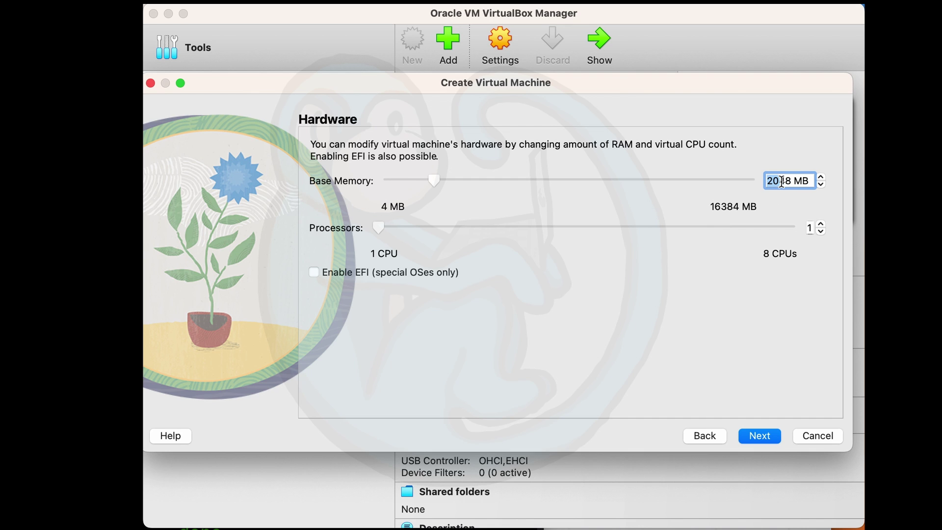
pyautogui.write('40')
pyautogui.moveTo(782, 181); pyautogui.dragTo(791, 181)
pyautogui.write('96')
pyautogui.click(821, 224)
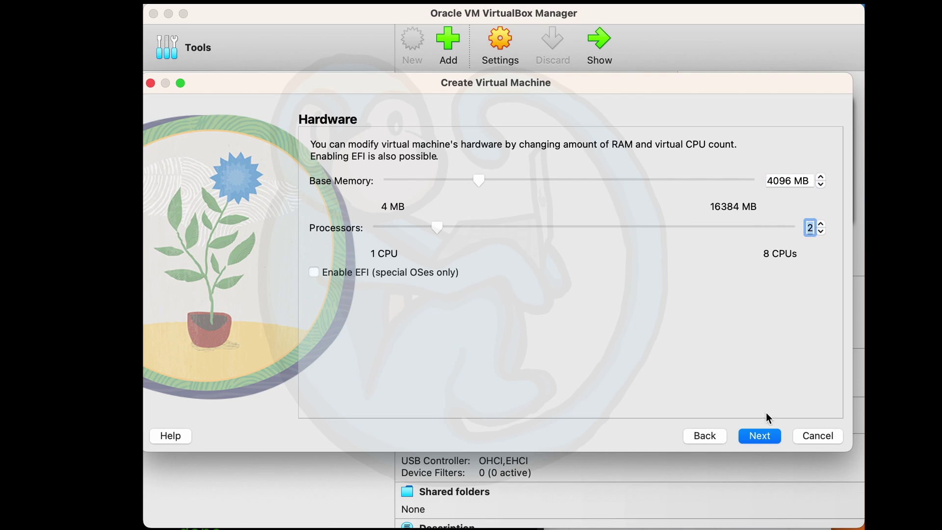
pyautogui.click(760, 437)
# - Set the new virtual hard disk's size to 50.00 GB and finish creating the machine
pyautogui.moveTo(791, 214); pyautogui.dragTo(771, 217)
pyautogui.write('50.00 GB')
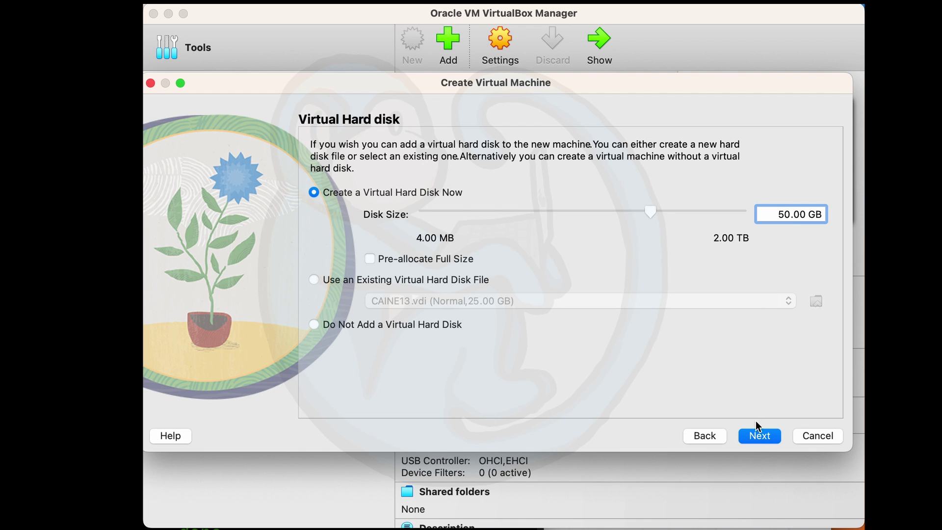
pyautogui.click(758, 435)
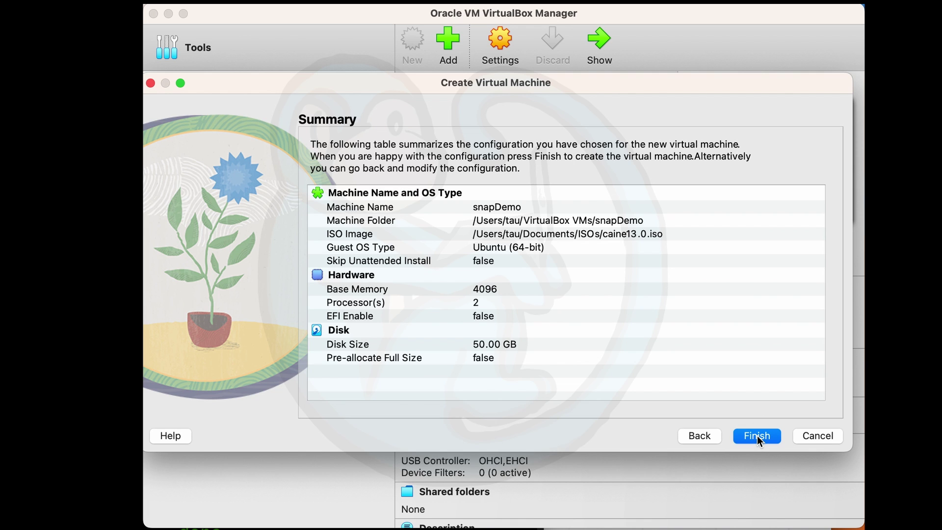
pyautogui.click(758, 436)
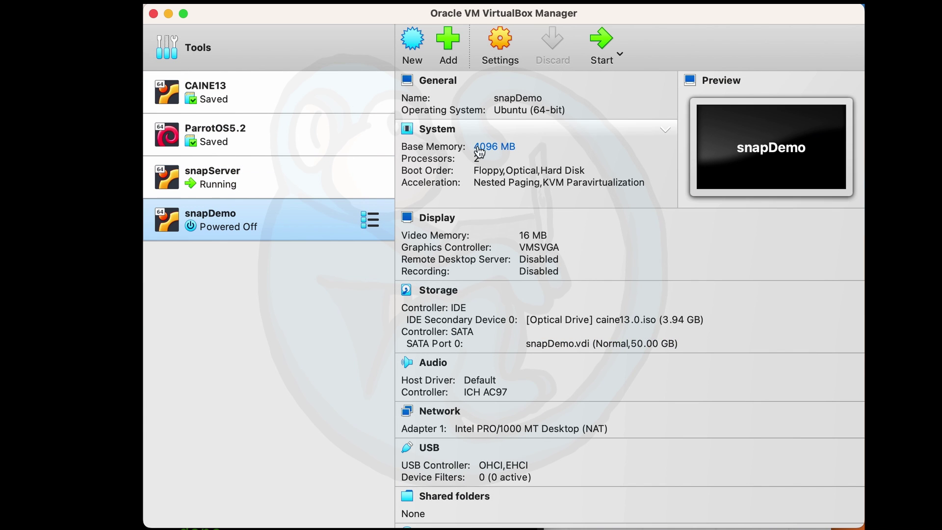
# - Review snapDemo's motherboard, processor, acceleration, display and storage settings
pyautogui.click(504, 44)
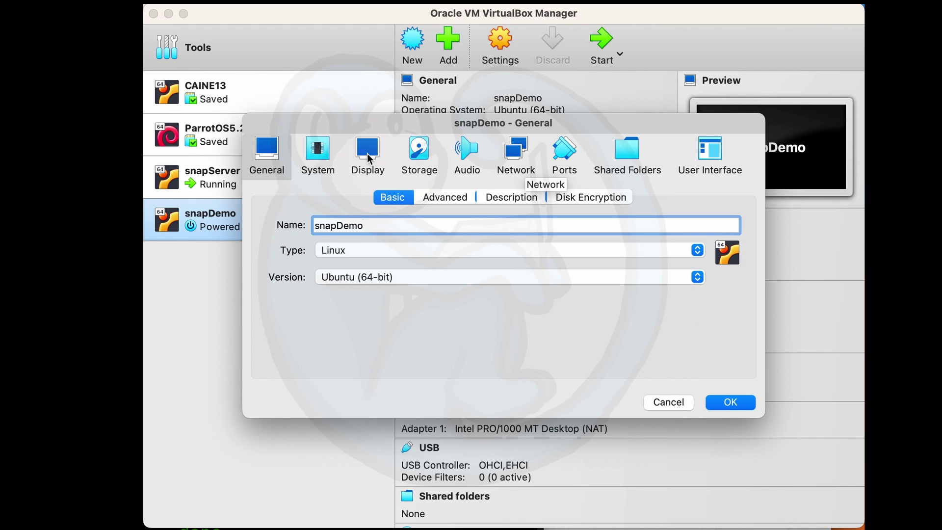
pyautogui.click(325, 155)
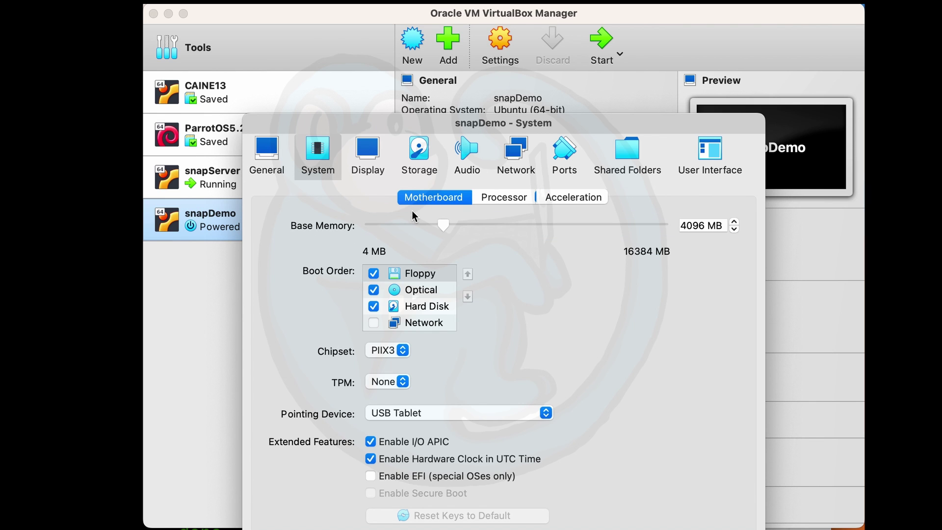
pyautogui.click(513, 198)
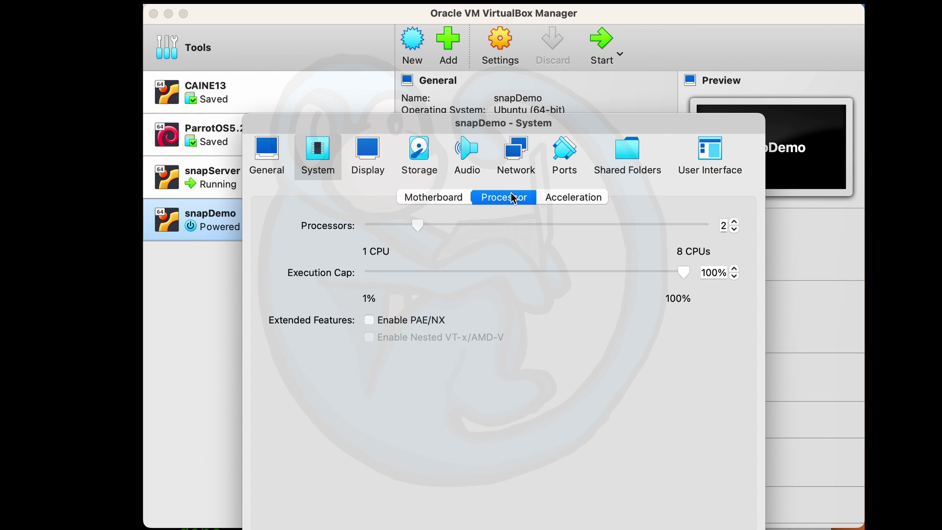
pyautogui.click(577, 198)
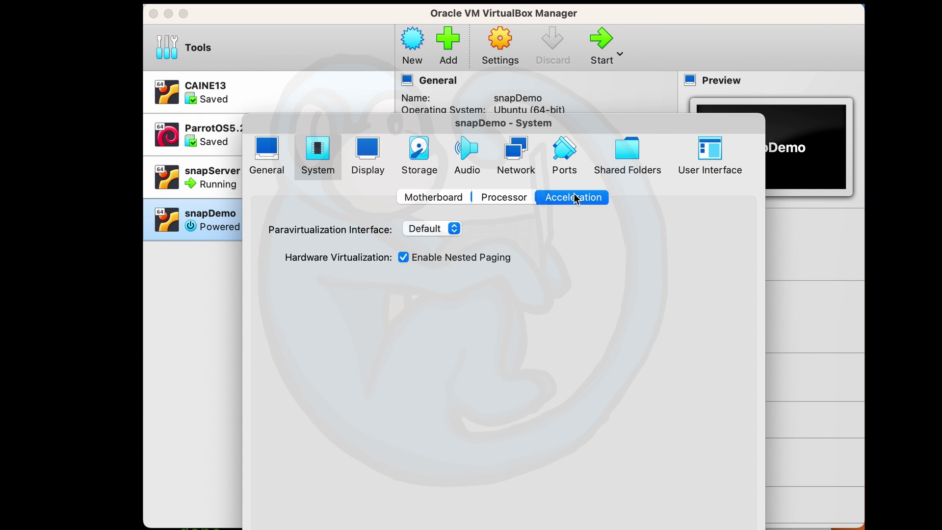
pyautogui.click(366, 157)
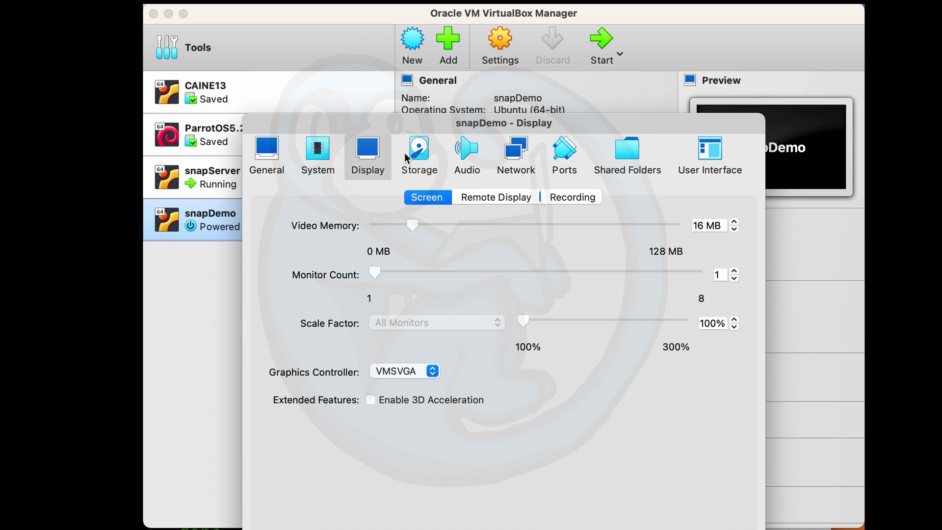
pyautogui.click(424, 156)
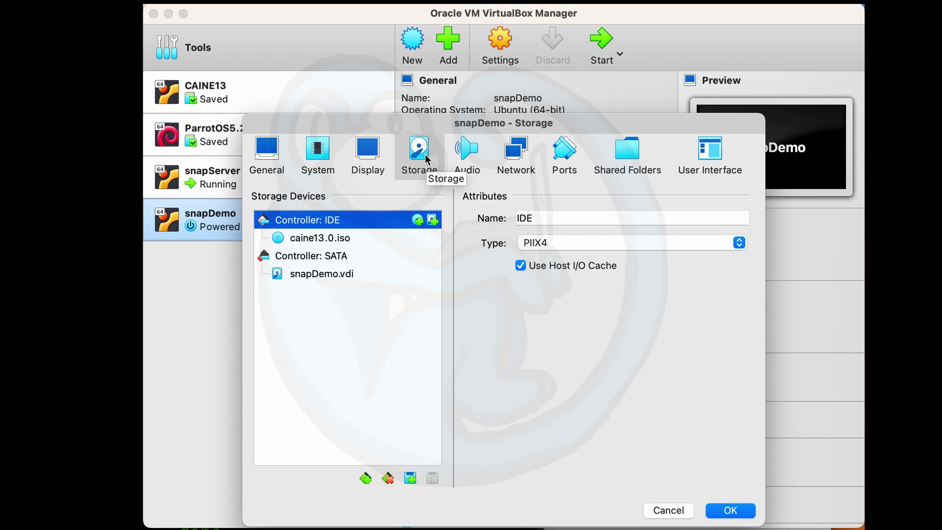
# - Attach snapDemo's network Adapter 1 to a Bridged Adapter on en0: Wi-Fi and save the settings
pyautogui.click(513, 160)
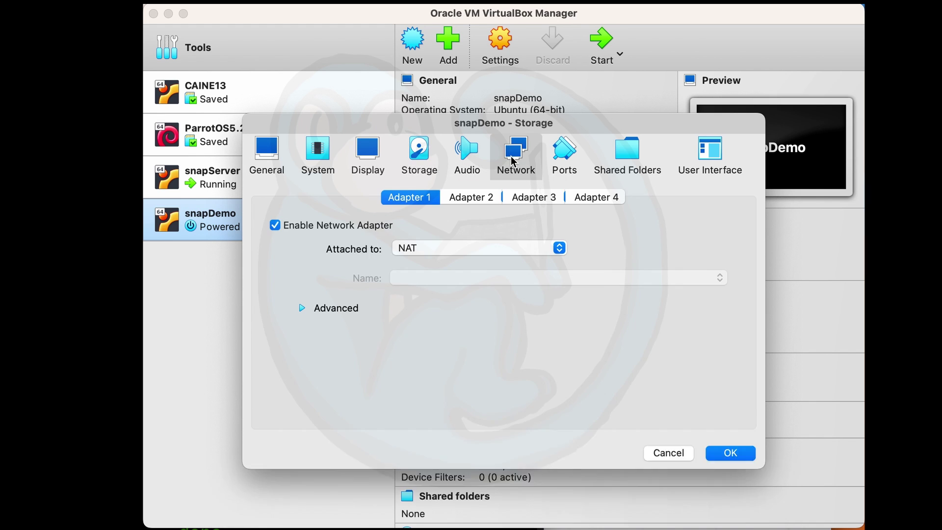
pyautogui.click(542, 250)
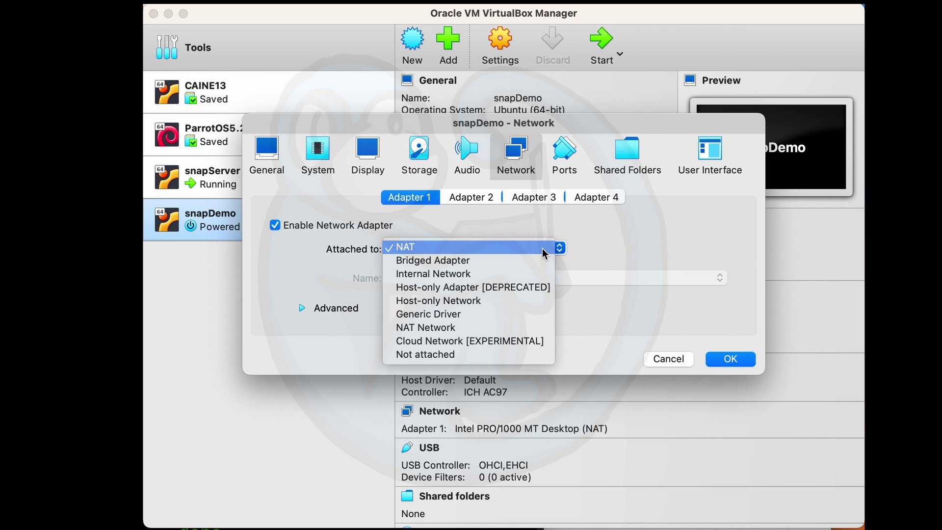
pyautogui.click(508, 260)
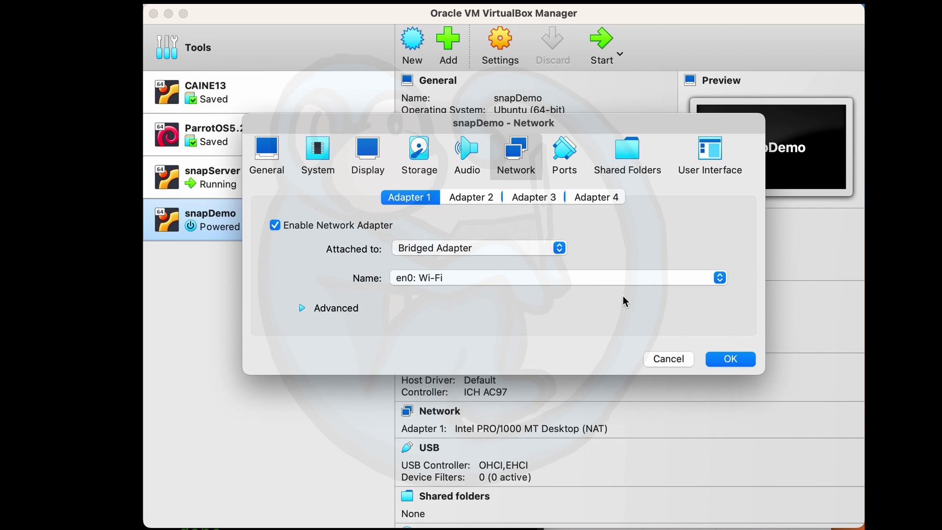
pyautogui.click(734, 361)
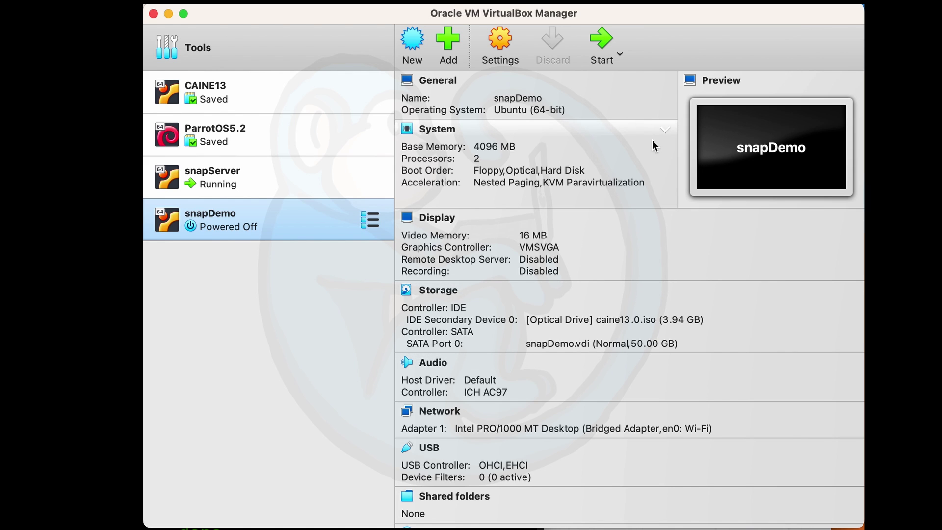
# - Start the snapDemo virtual machine and enlarge its window
pyautogui.click(599, 49)
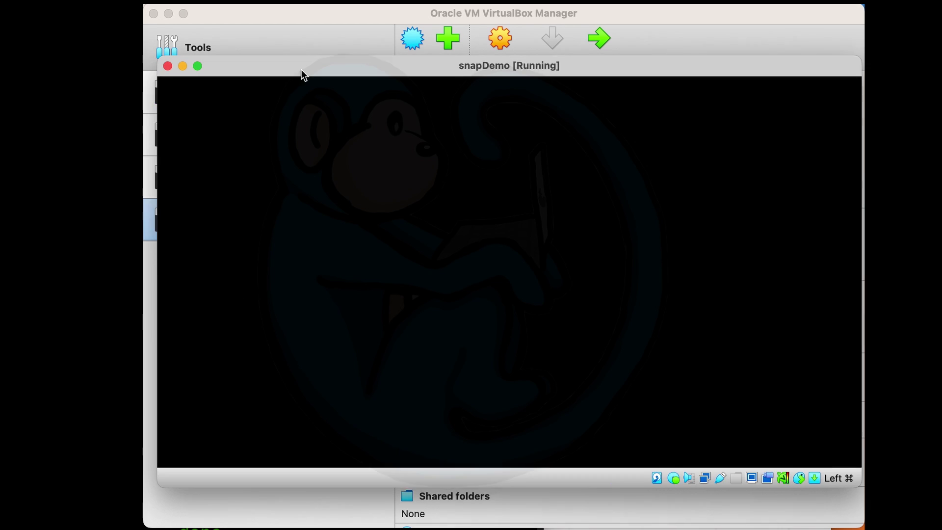
pyautogui.doubleClick(498, 71)
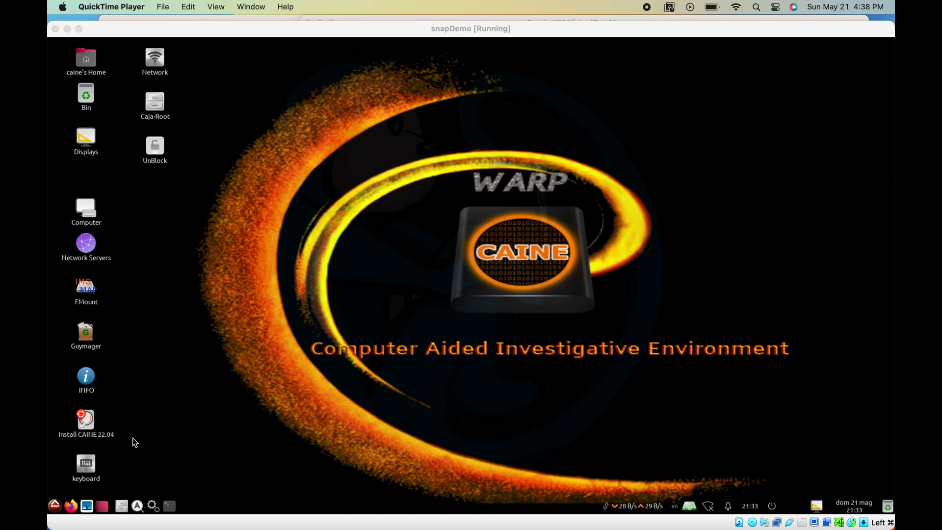
# - Launch the CAINE 22.04 installer and accept English as language and English (US) as keyboard layout
pyautogui.click(88, 418)
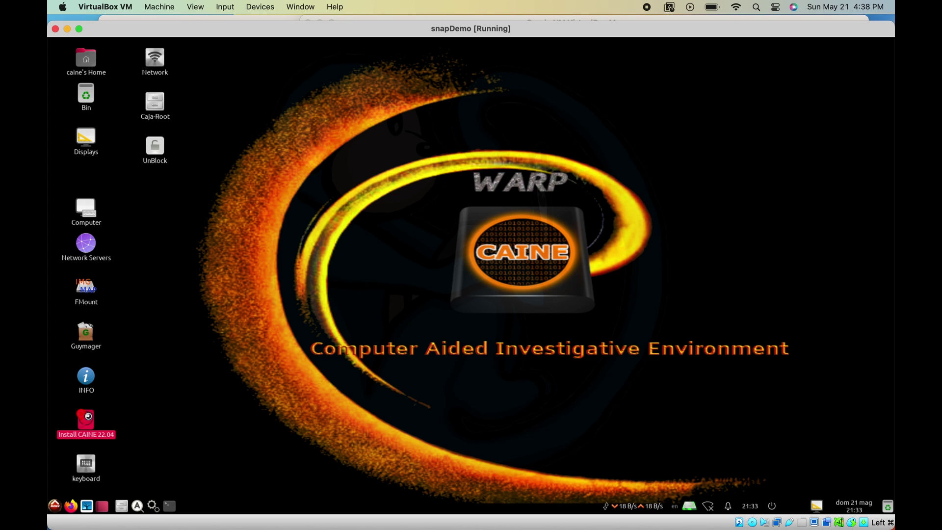
pyautogui.doubleClick(87, 415)
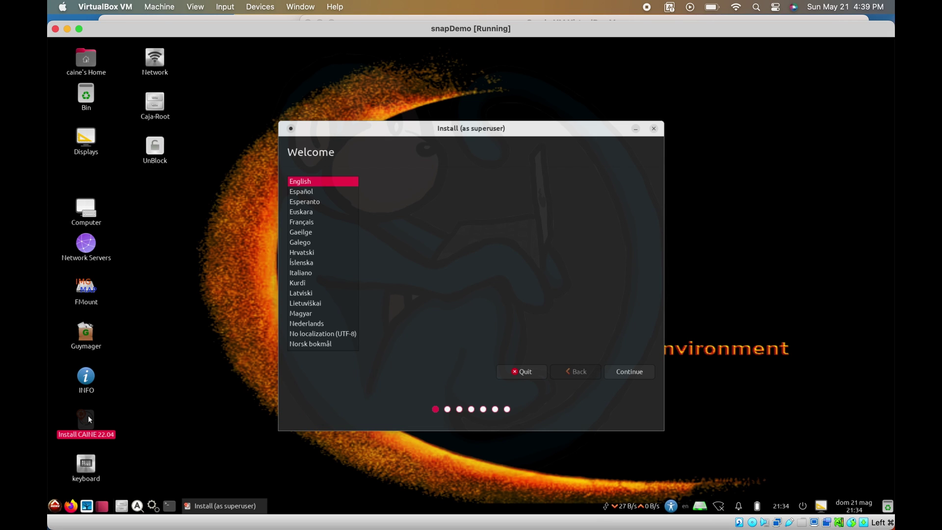
pyautogui.click(631, 372)
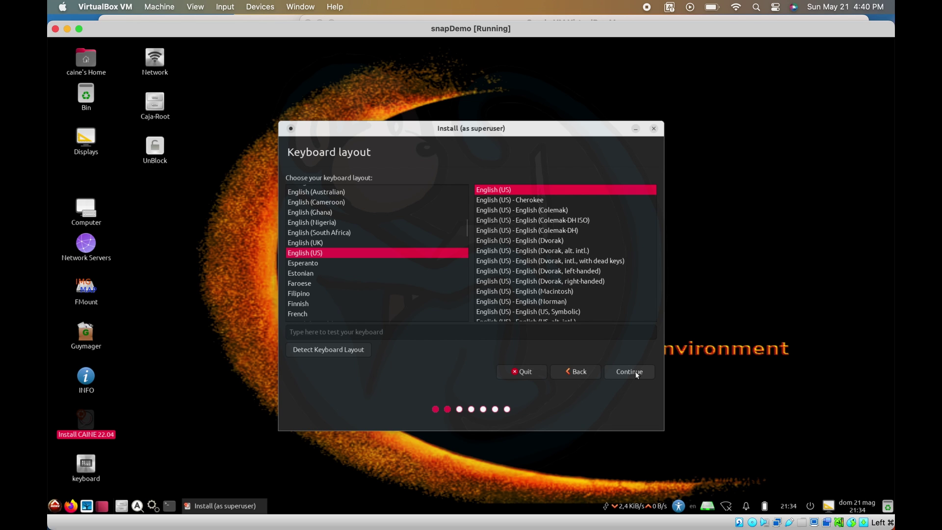
pyautogui.click(636, 374)
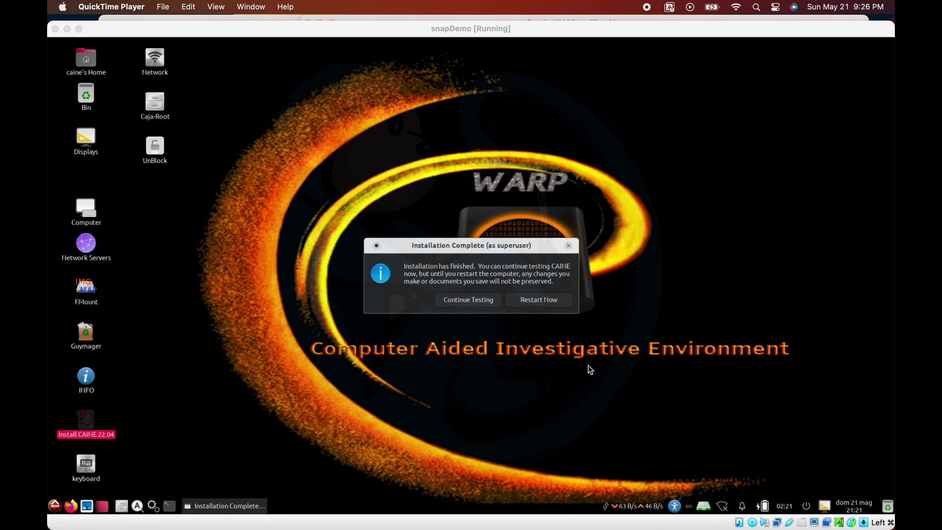
# - Restart the virtual machine from the installer's completion message
pyautogui.click(546, 303)
pyautogui.click(546, 302)
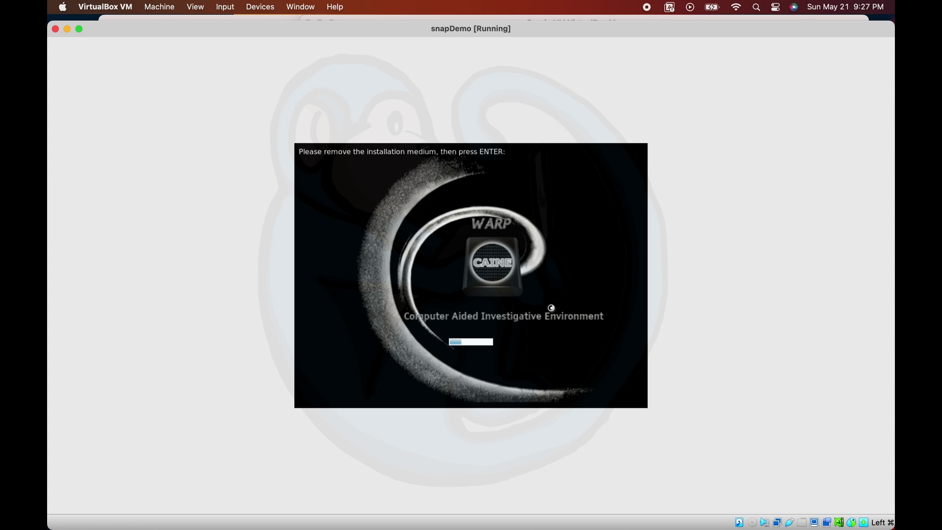
pyautogui.click(257, 7)
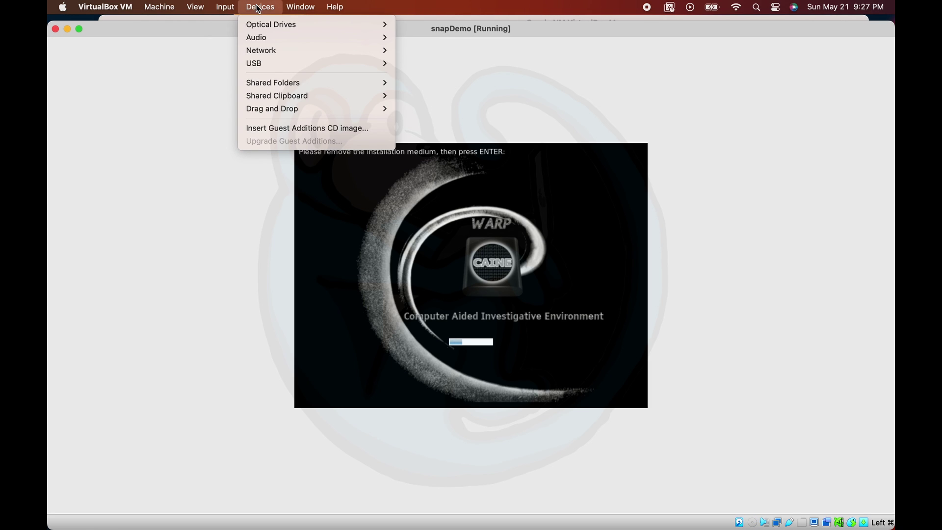
pyautogui.moveTo(284, 42)
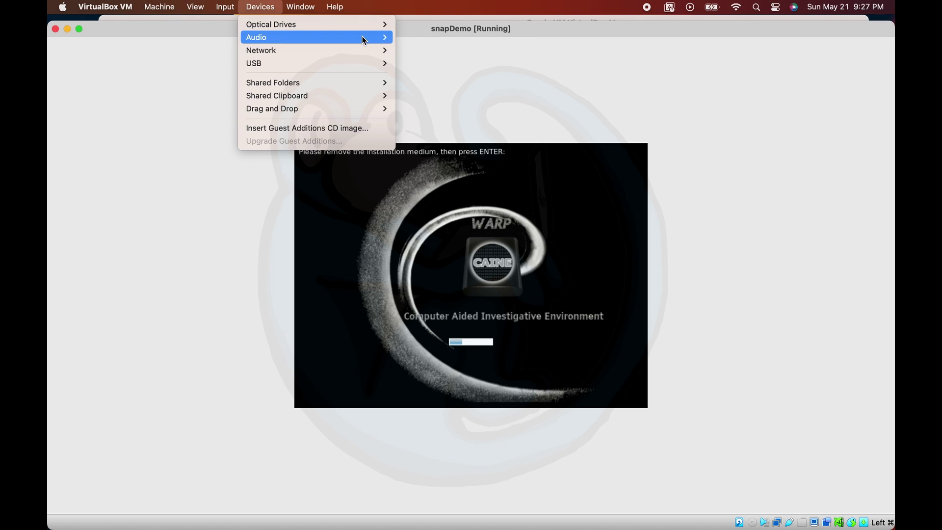
pyautogui.moveTo(381, 27)
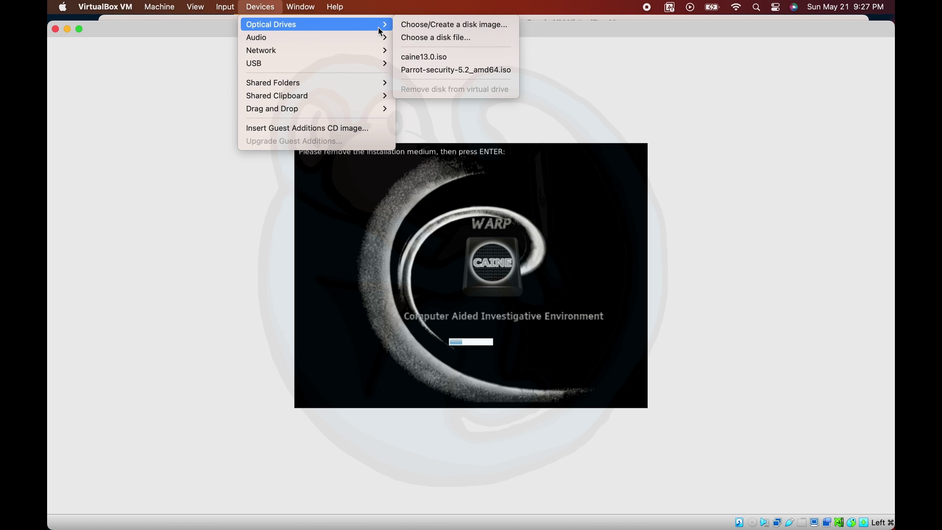
pyautogui.click(424, 37)
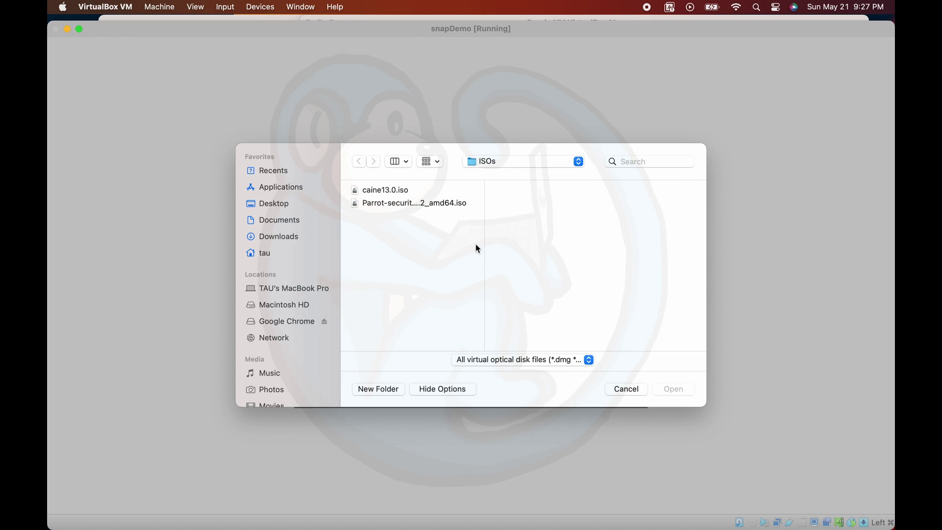
pyautogui.click(624, 388)
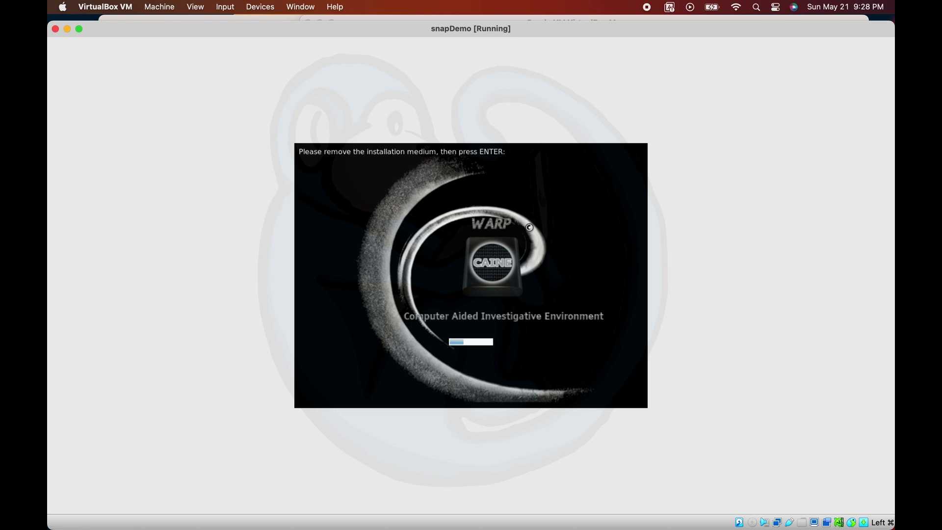
# - Continue the reboot past the installation medium prompt and log in with the account password
pyautogui.press('Return')
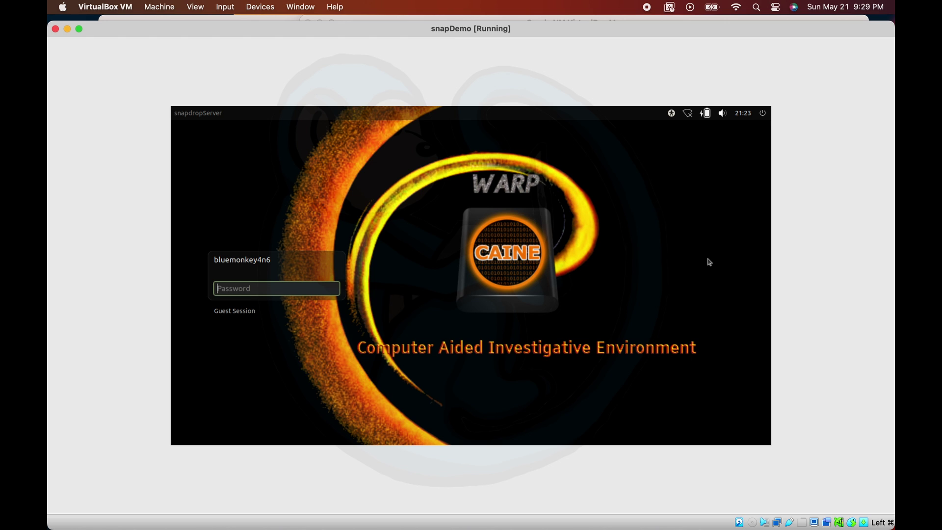
pyautogui.write('••••')
pyautogui.press('Return')
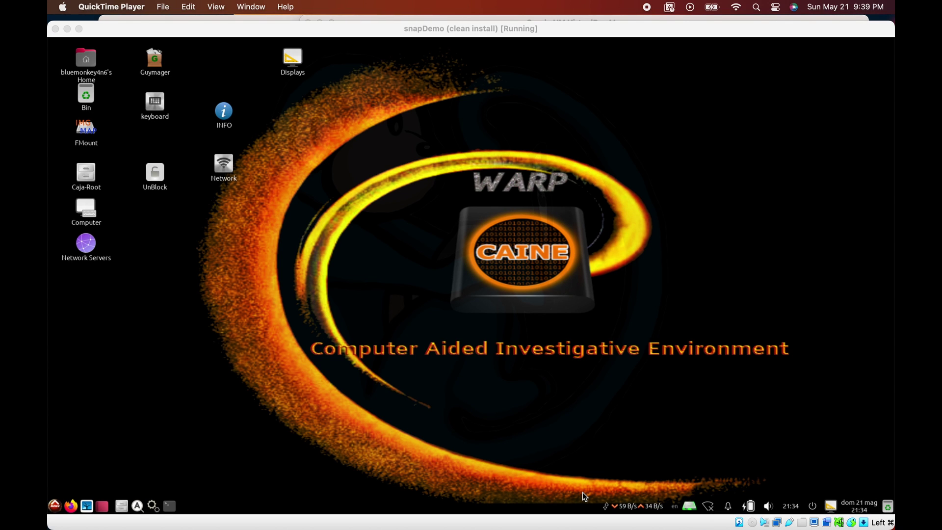
# - Open a terminal, reposition its window and list the contents of the home directory
pyautogui.click(169, 506)
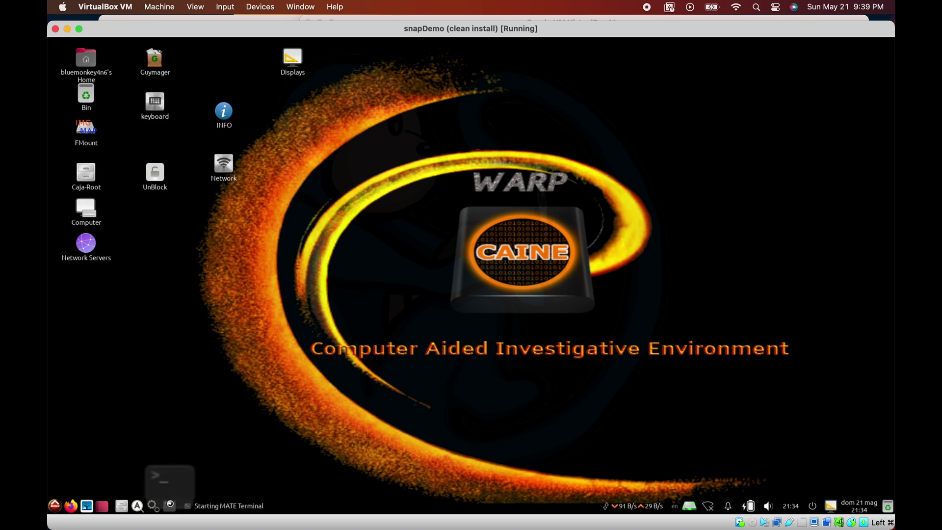
pyautogui.moveTo(341, 79); pyautogui.dragTo(428, 58)
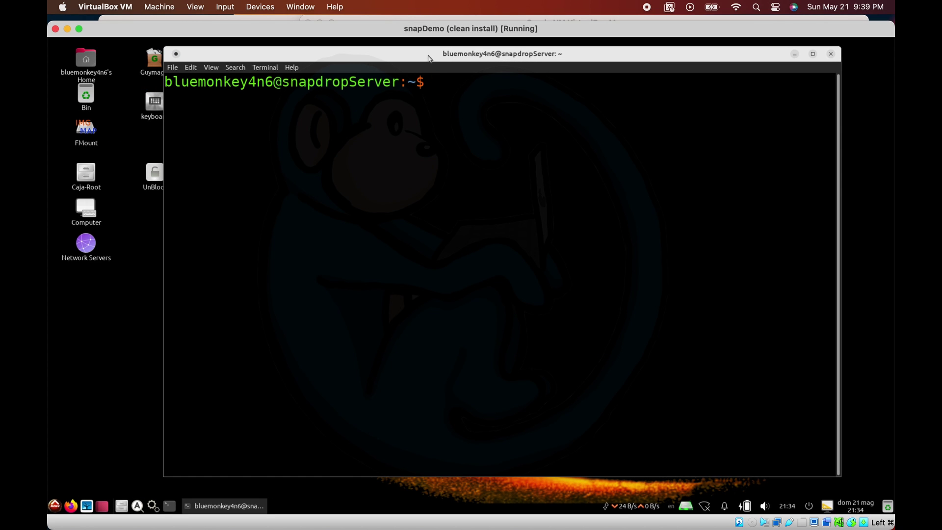
pyautogui.write('ls')
pyautogui.press('Return')
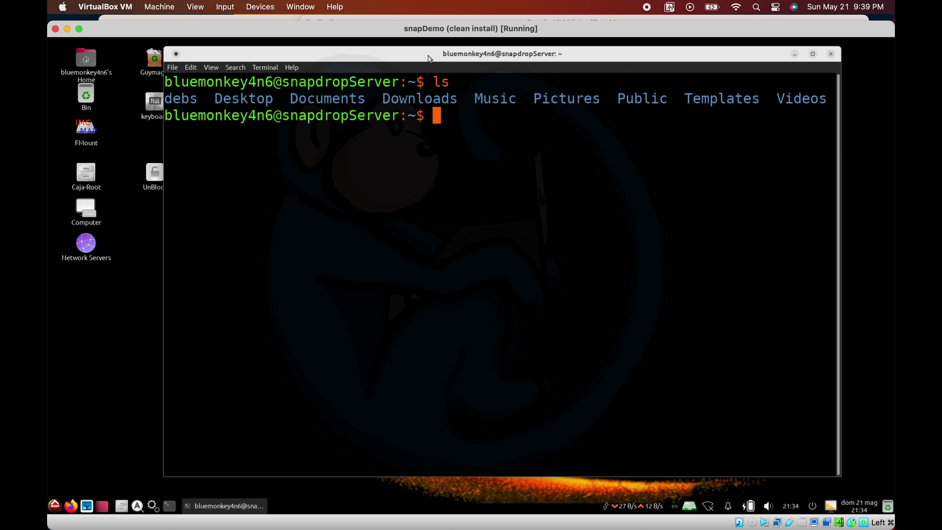
pyautogui.write('git clone https:')
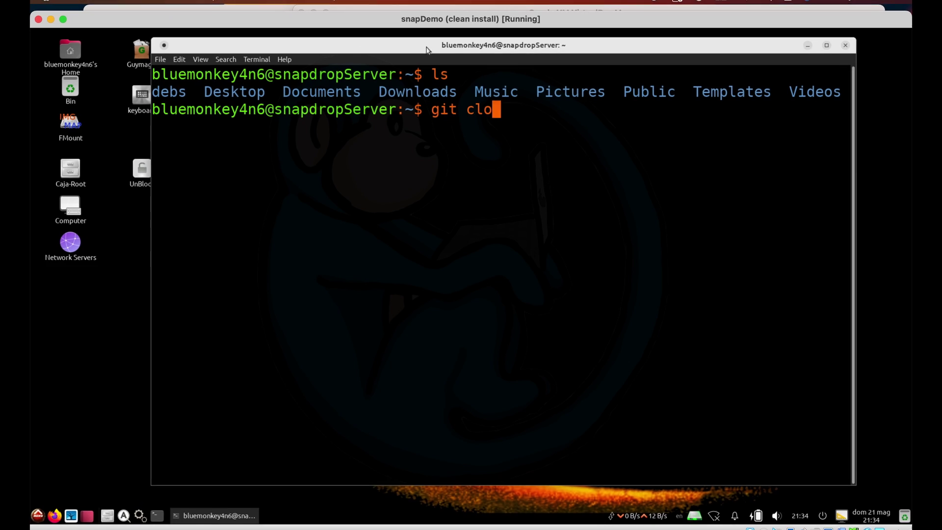
pyautogui.write('//github.co')
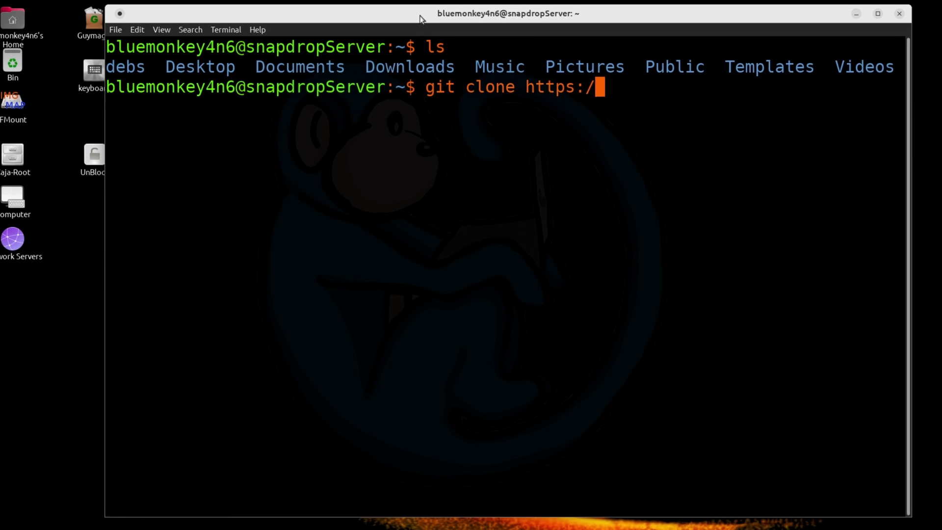
pyautogui.write('m/RobinLinux')
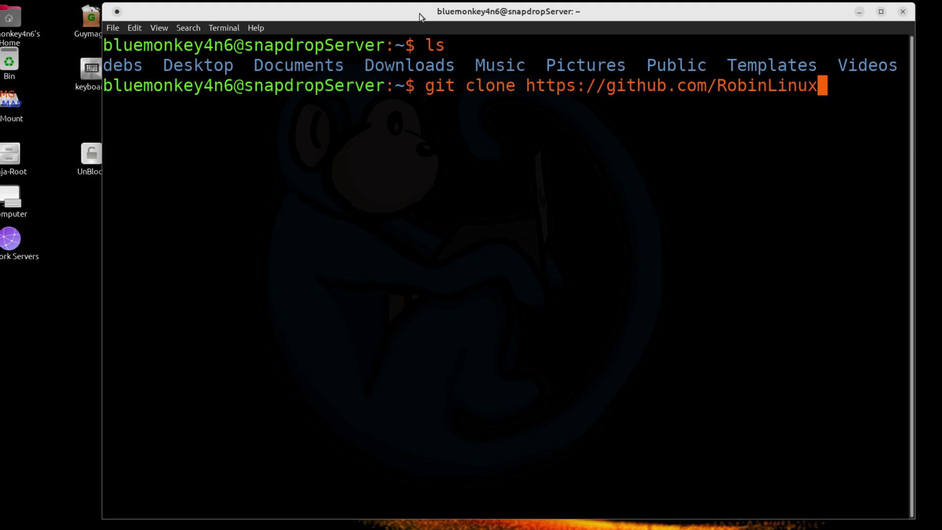
pyautogui.press('BackSpace')
pyautogui.write('s/snapdrop.git')
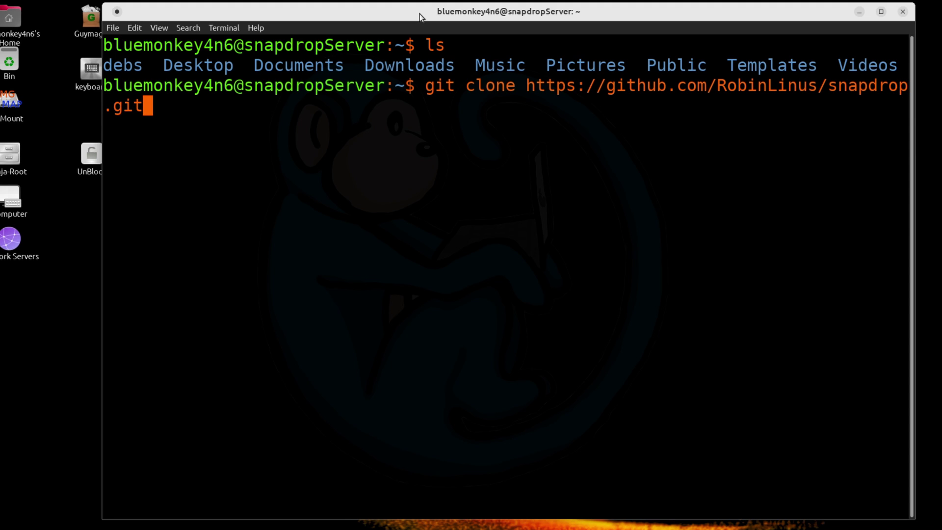
pyautogui.press('Return')
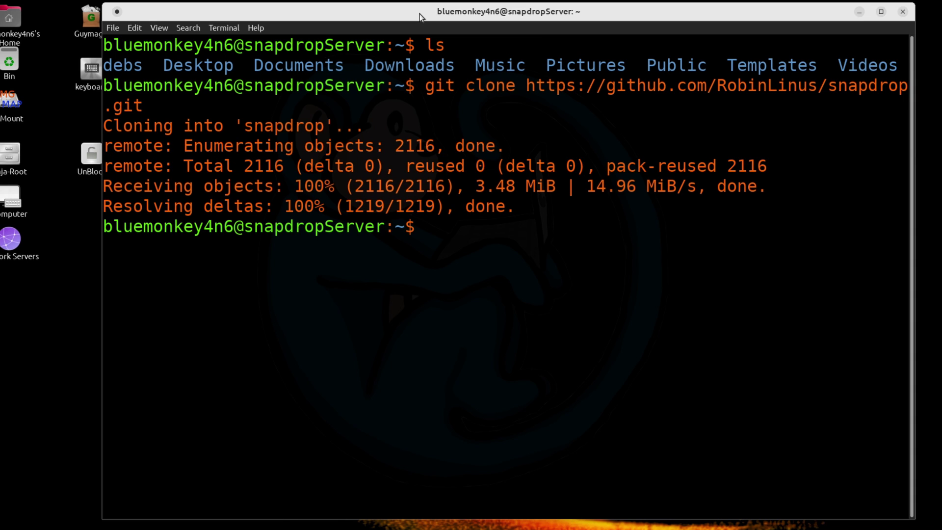
pyautogui.write('ls')
pyautogui.press('Return')
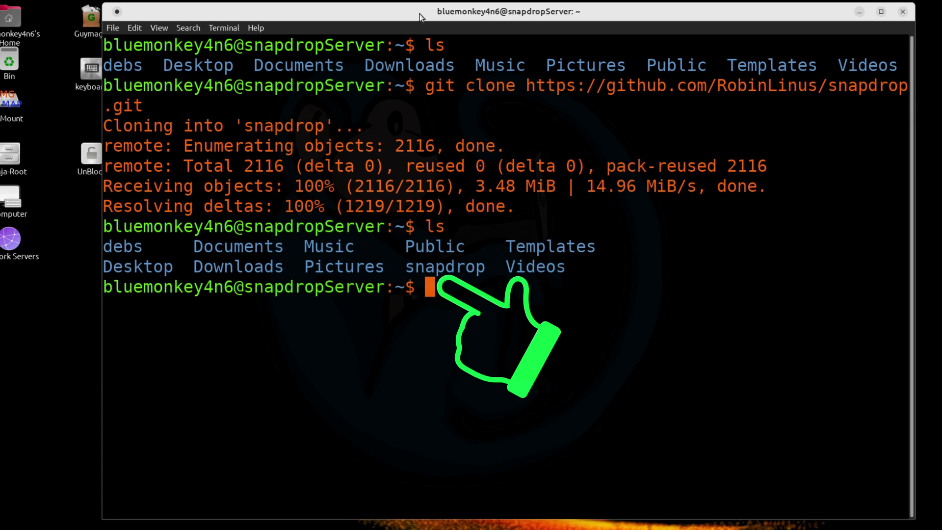
# - Clear the terminal and install docker with snap
pyautogui.hotkey('ctrl', 'l')
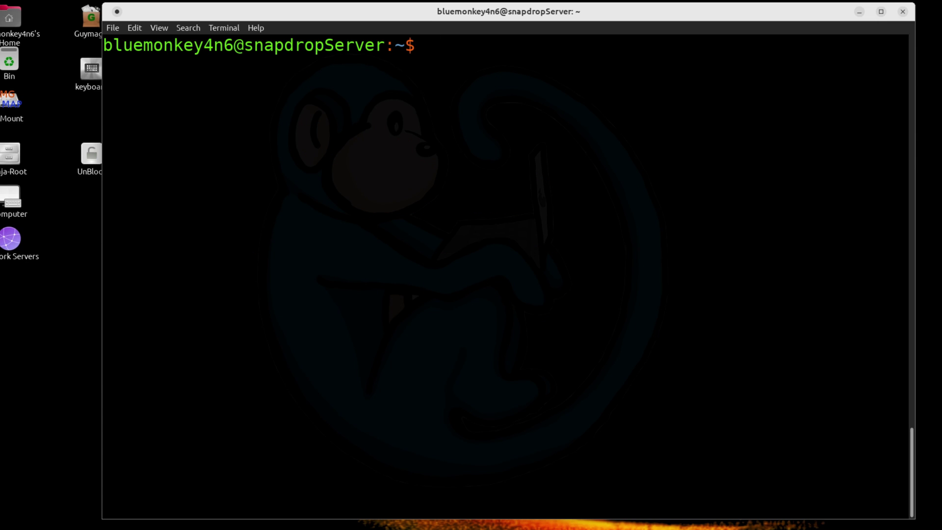
pyautogui.press('Return')
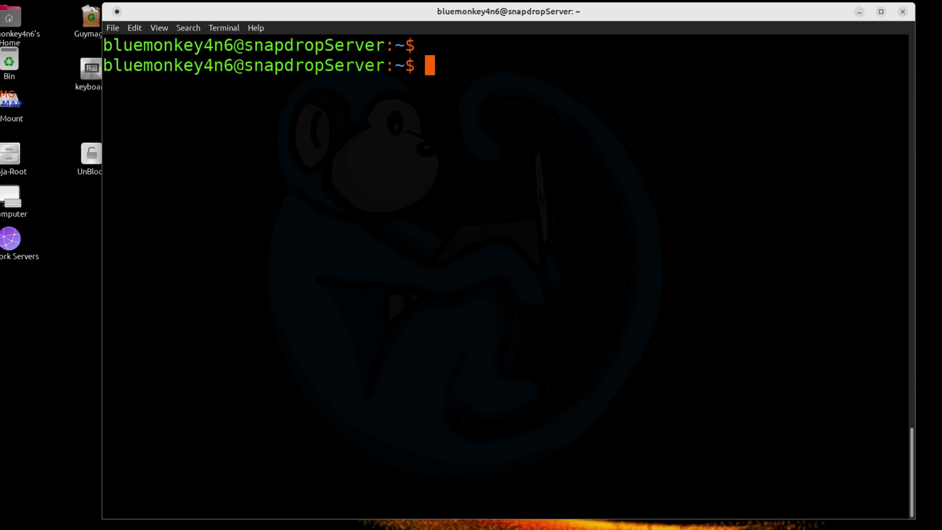
pyautogui.write('snap install')
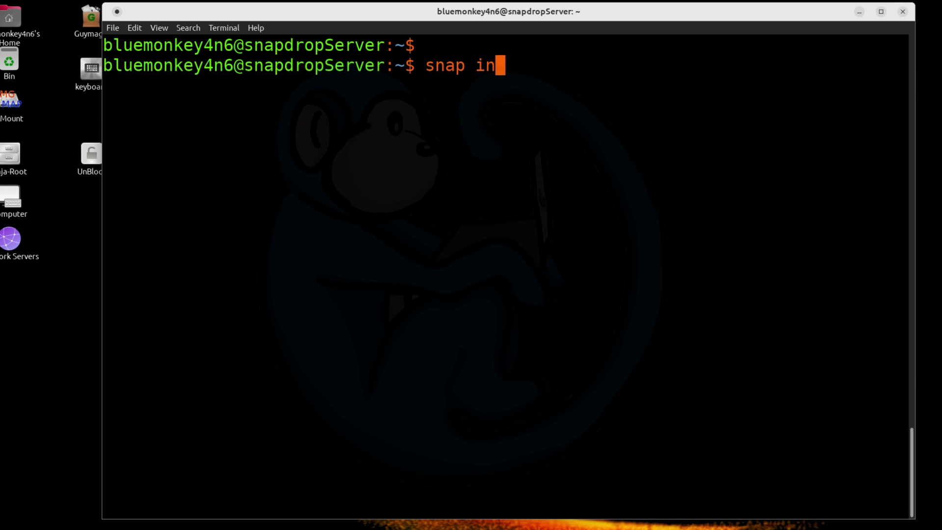
pyautogui.write(' docker')
pyautogui.press('Return')
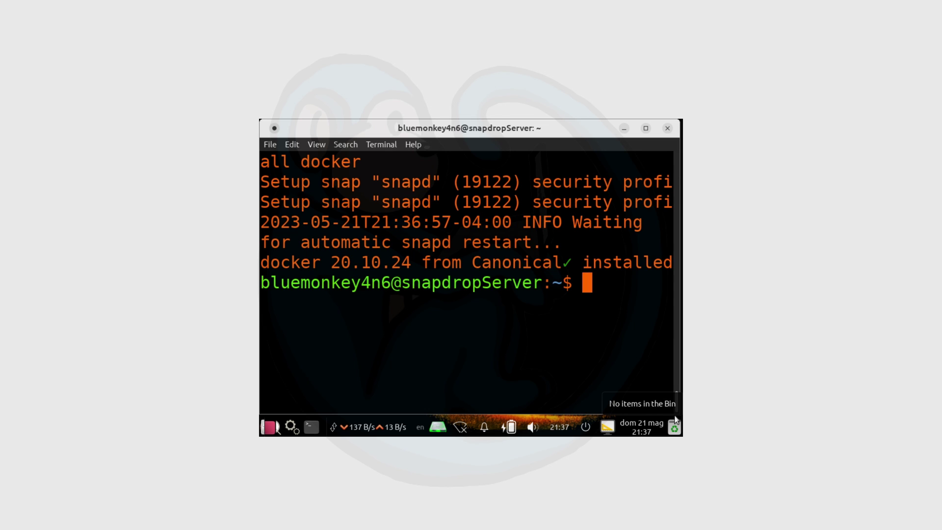
# - Clear the terminal, change into the snapdrop directory and list its files
pyautogui.hotkey('ctrl', 'l')
pyautogui.press('Return')
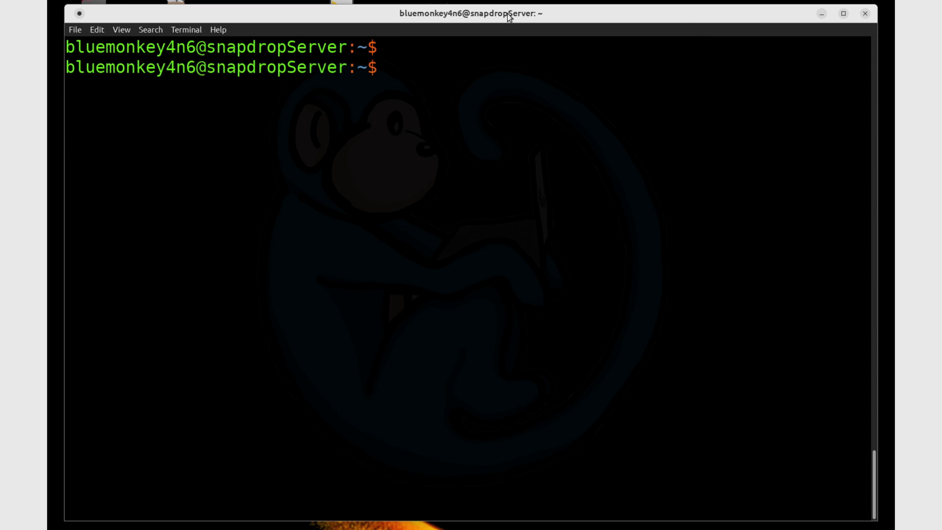
pyautogui.write('cd snapdrop/')
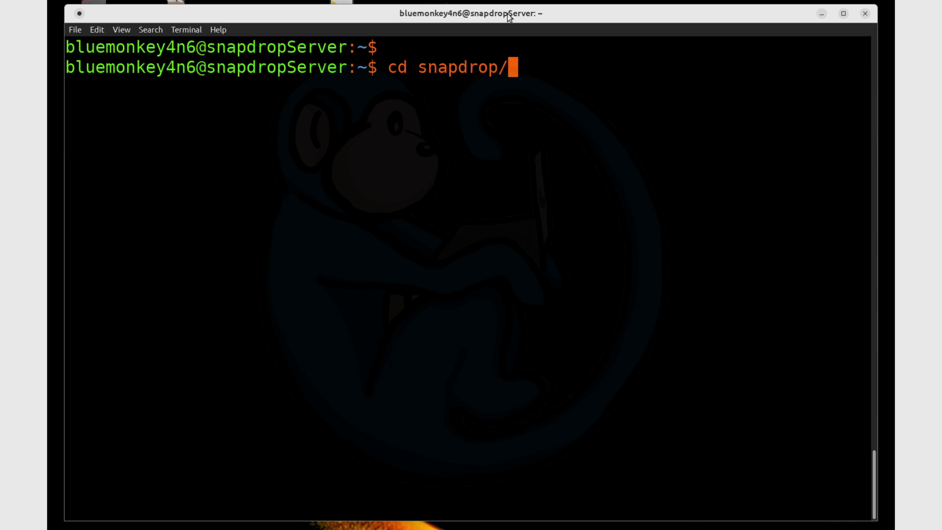
pyautogui.press('Return')
pyautogui.write('l')
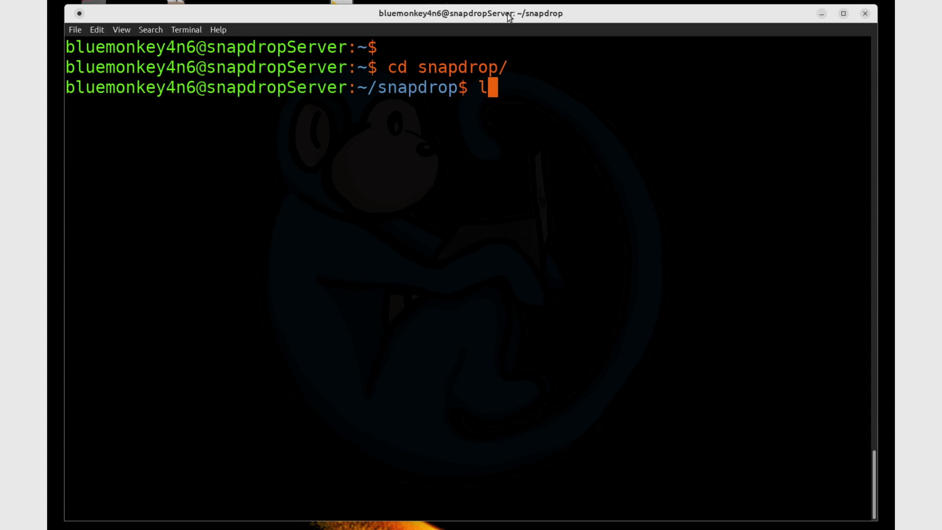
pyautogui.write('s')
pyautogui.press('Return')
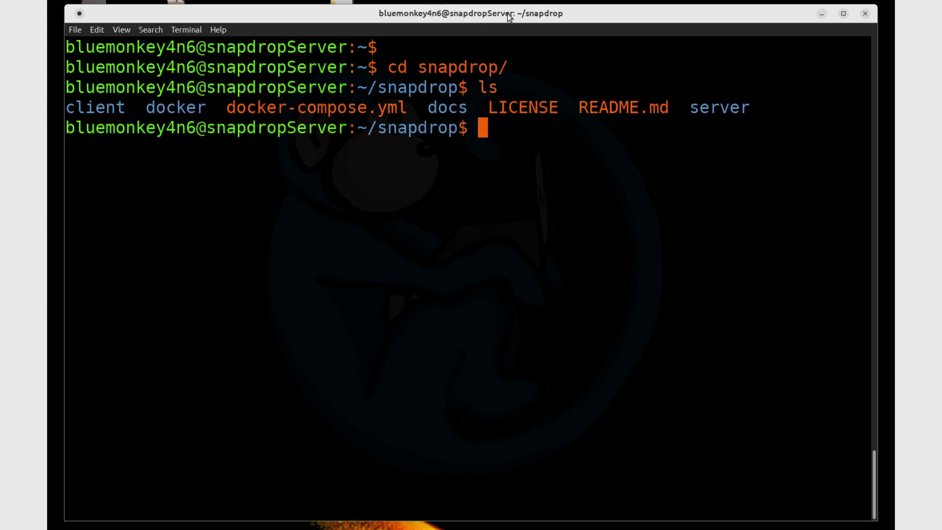
# - Open docker-compose.yml in the vi editor
pyautogui.write('vi docker-compo')
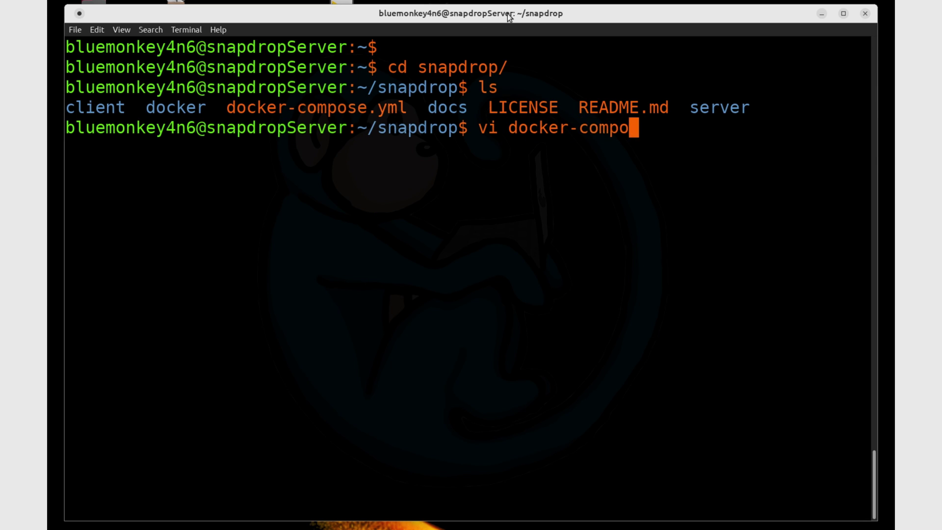
pyautogui.write('se.yml')
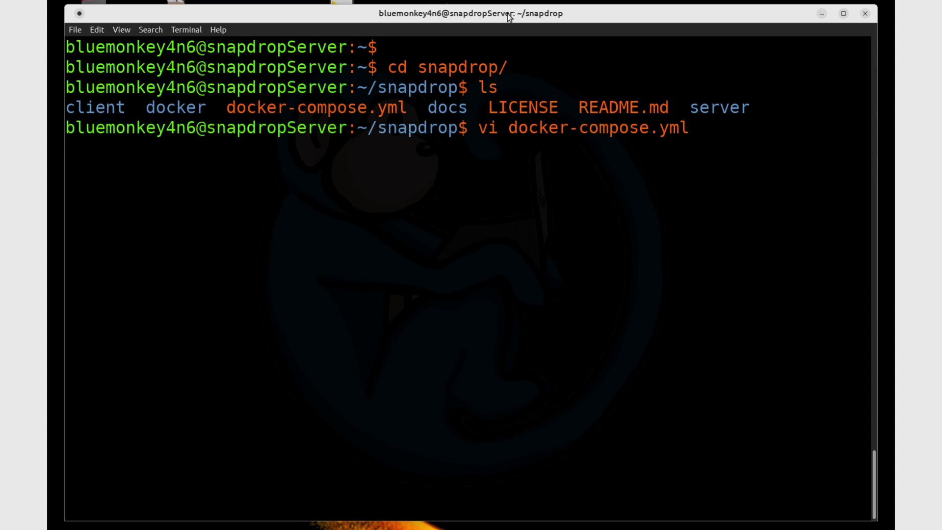
pyautogui.press('Return')
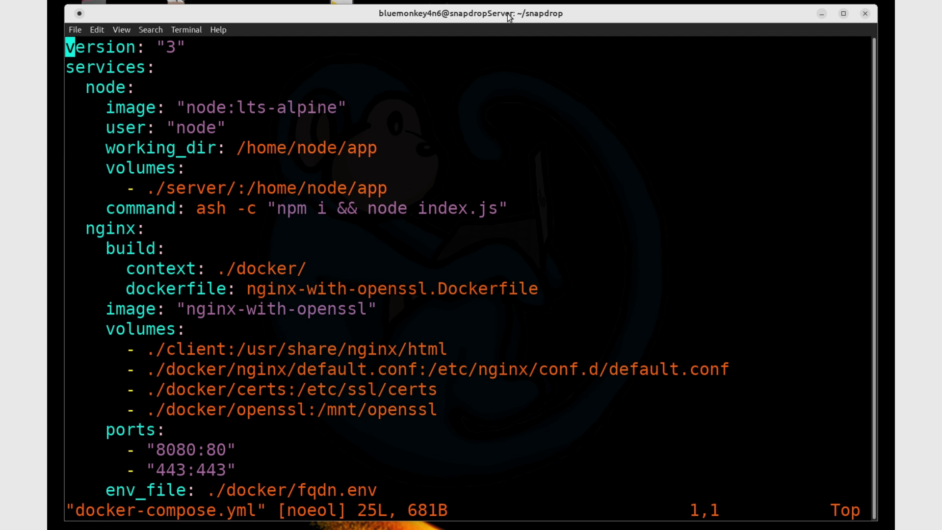
# - Add an app service directly below the services line with the image 'jc21/nginx-proxy-manager:latest'
pyautogui.press('Down')
pyautogui.press('o')
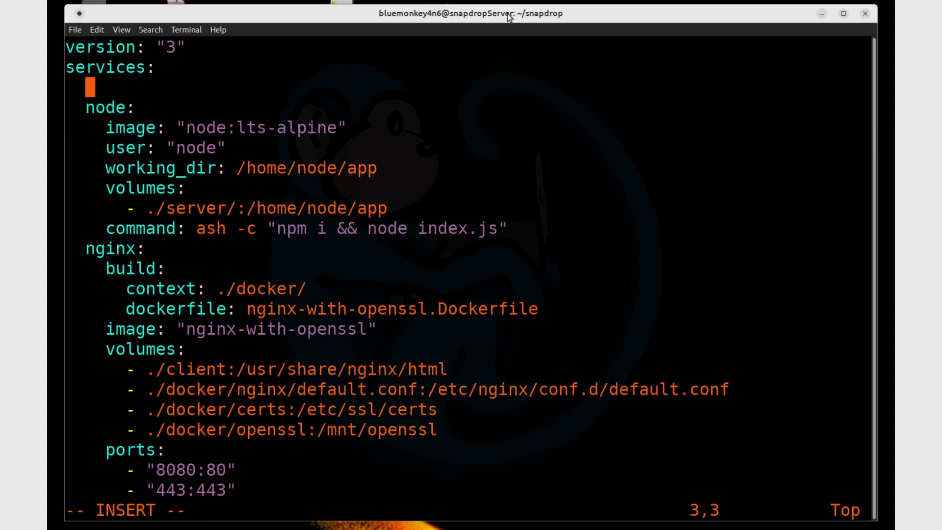
pyautogui.write('app:')
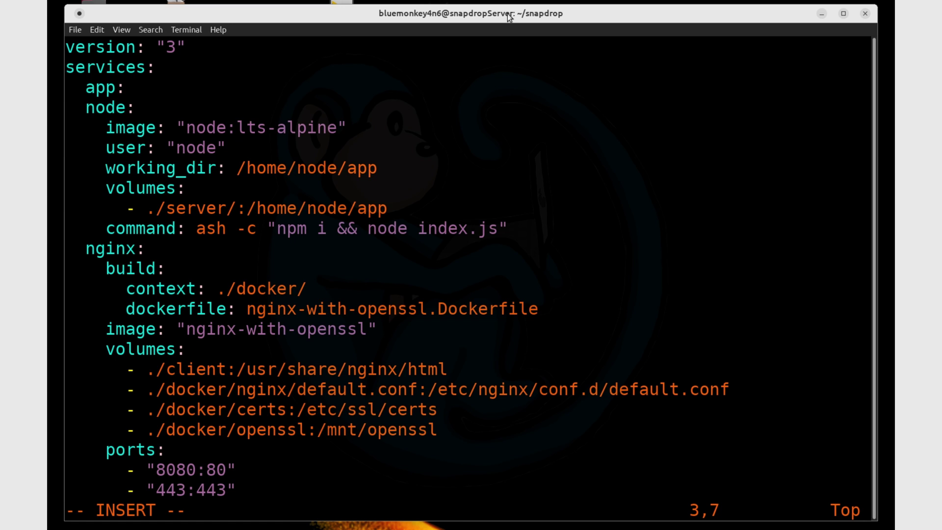
pyautogui.press('Return')
pyautogui.write('im')
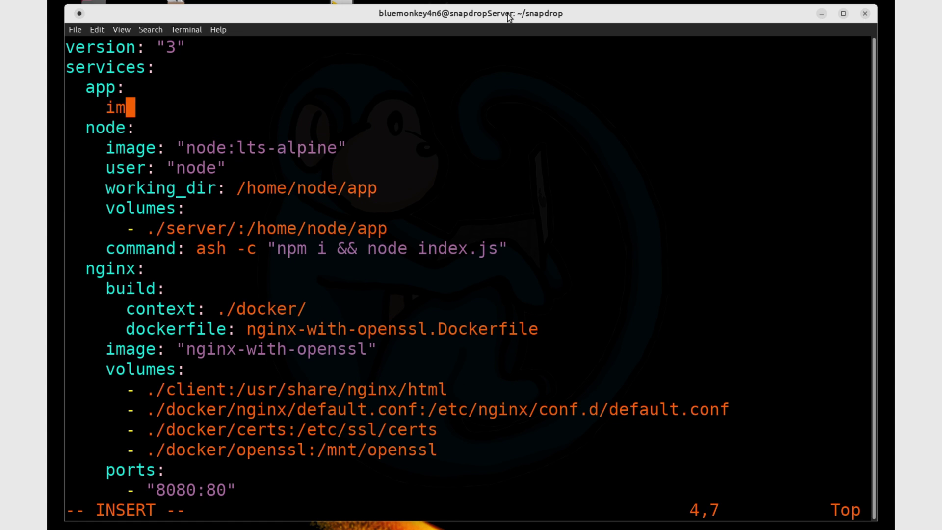
pyautogui.write("age: 'jc2")
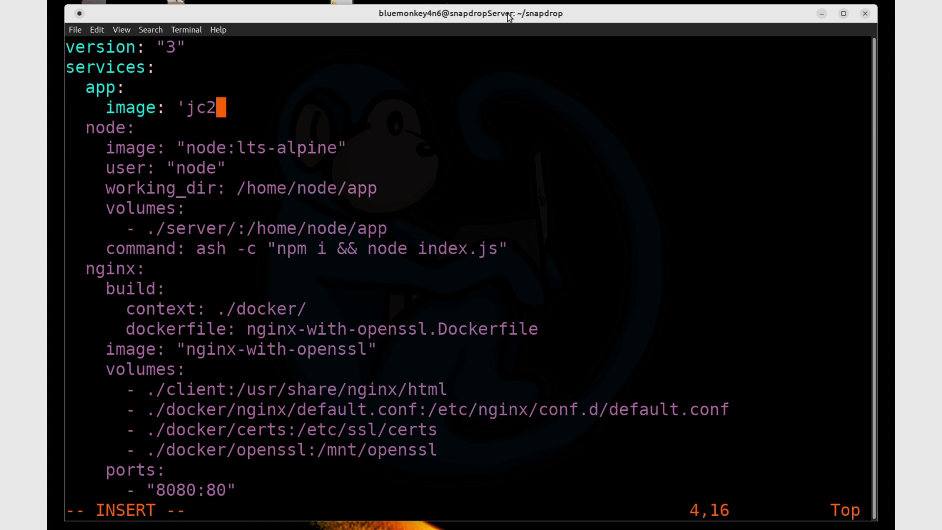
pyautogui.write('1/nginx')
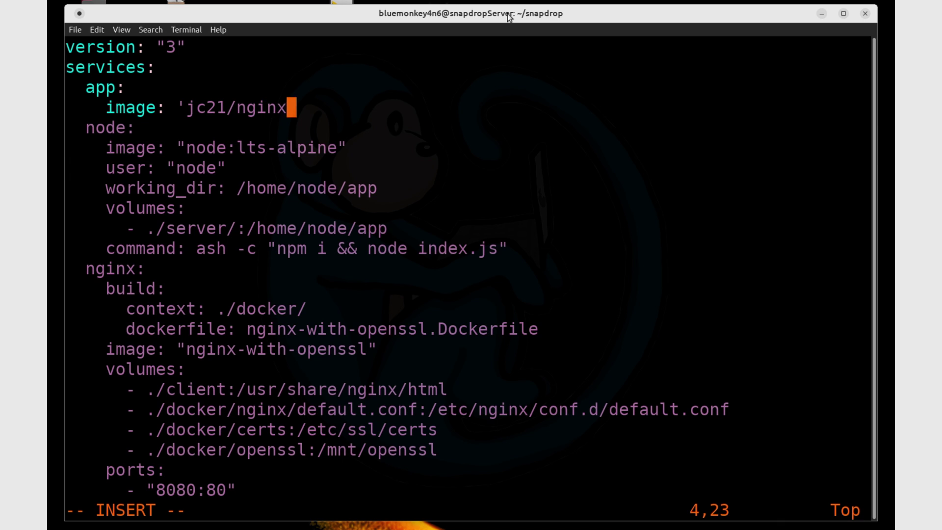
pyautogui.write('-proxy-')
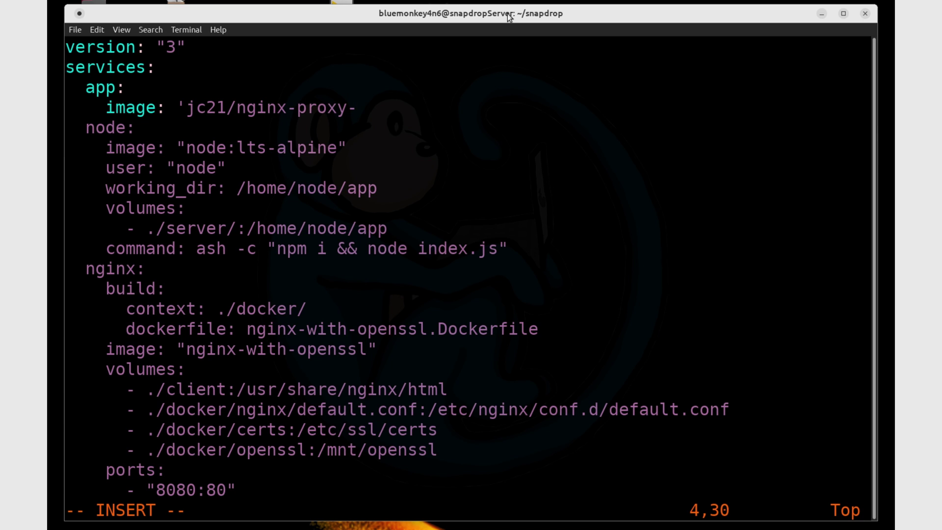
pyautogui.write('manager:latest')
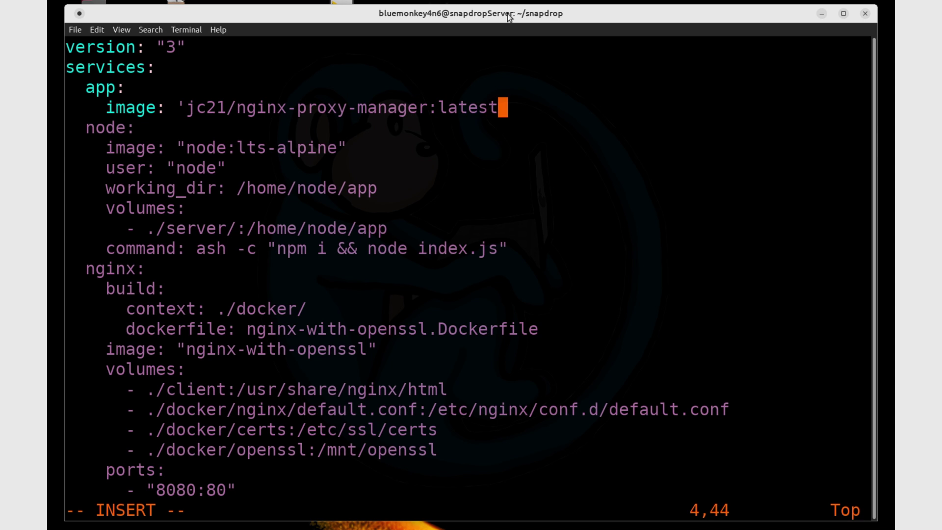
pyautogui.write("'")
# - Add the container_name nginx-proxy-manager below the app service's image line
pyautogui.press('Return')
pyautogui.write('container_na')
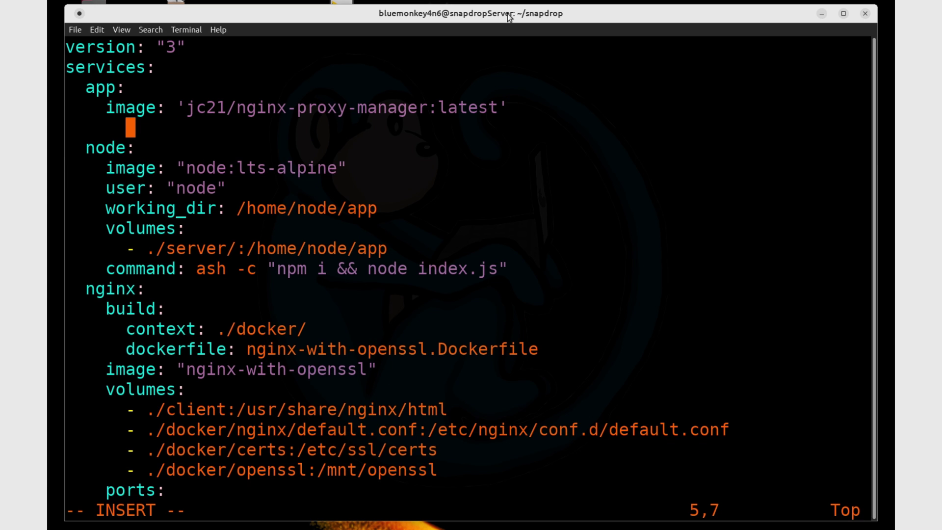
pyautogui.write('me')
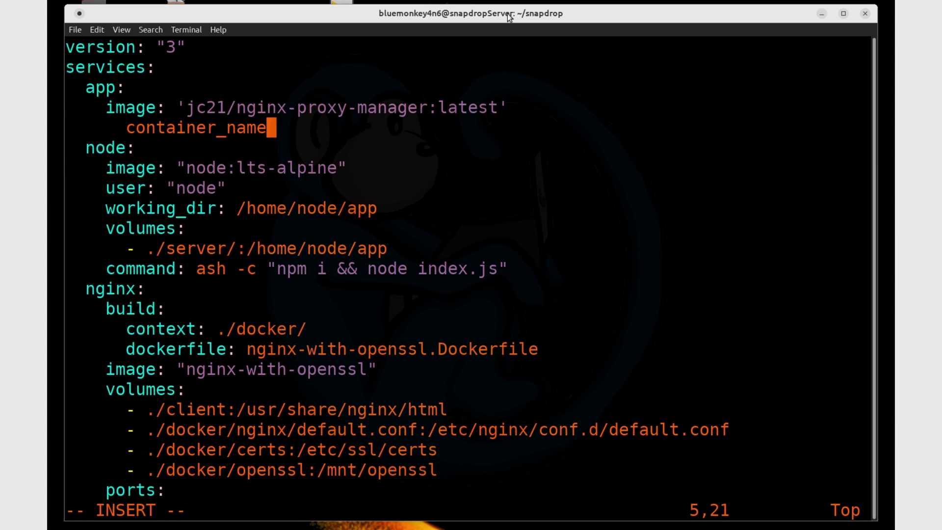
pyautogui.write(': nginx-proxy-m')
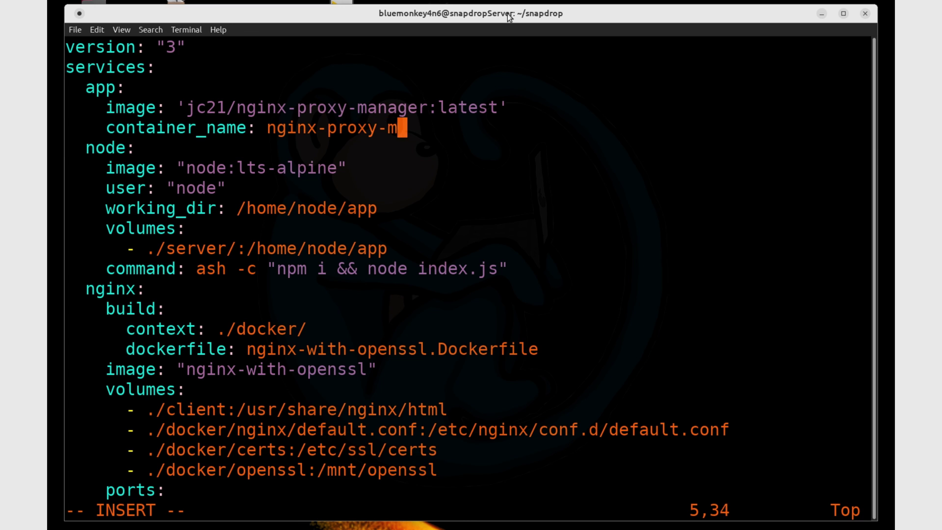
pyautogui.write('anager')
# - Add a ports section with the mapping '81:81' to the app service and leave insert mode
pyautogui.press('Return')
pyautogui.write('port')
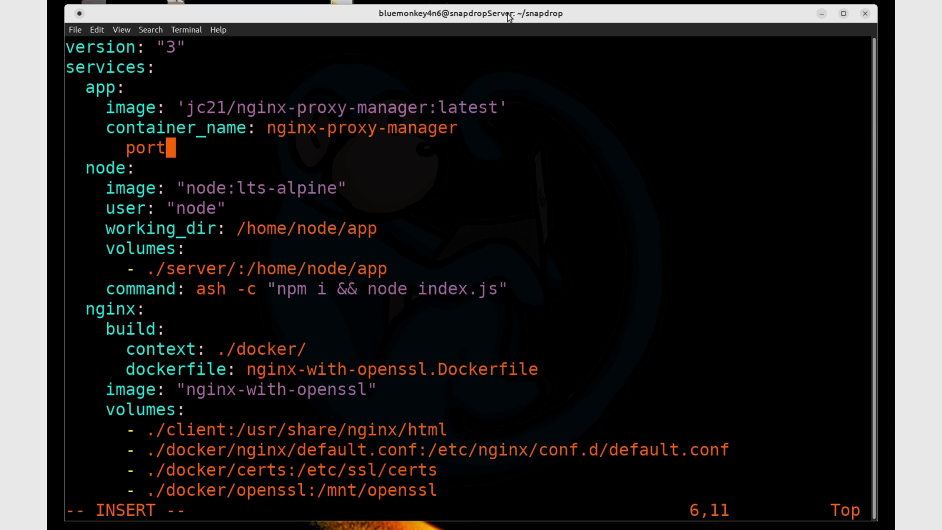
pyautogui.write('s:')
pyautogui.press('Return')
pyautogui.write('-')
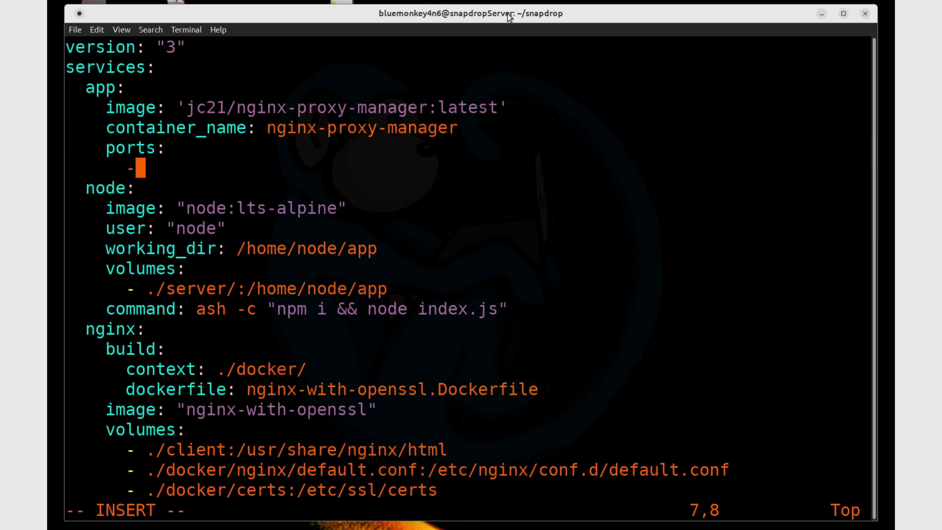
pyautogui.write(" '81:81")
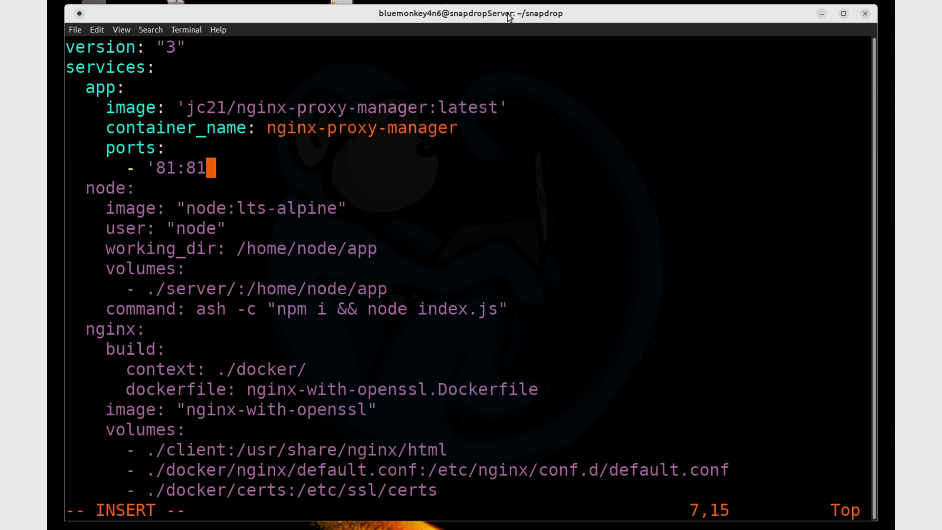
pyautogui.write("'")
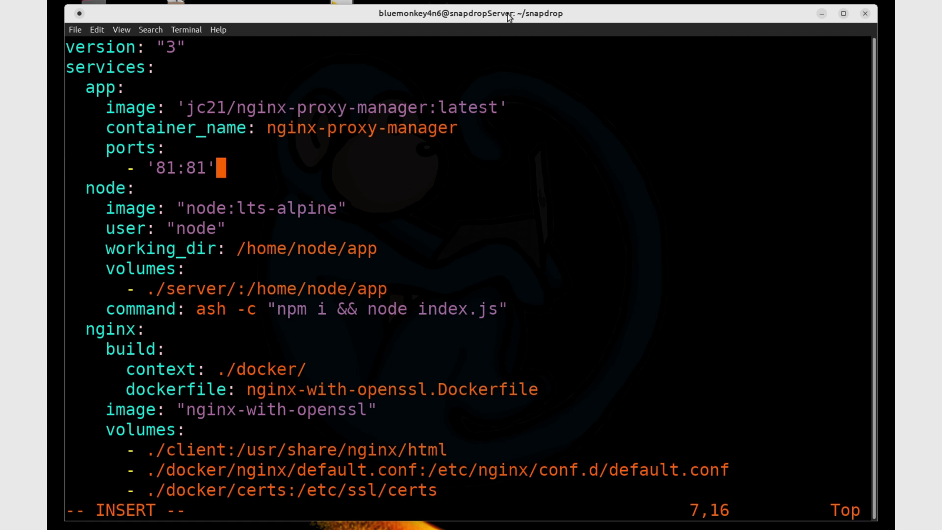
pyautogui.press('Escape')
pyautogui.press('j')
pyautogui.press('j')
pyautogui.press('j')
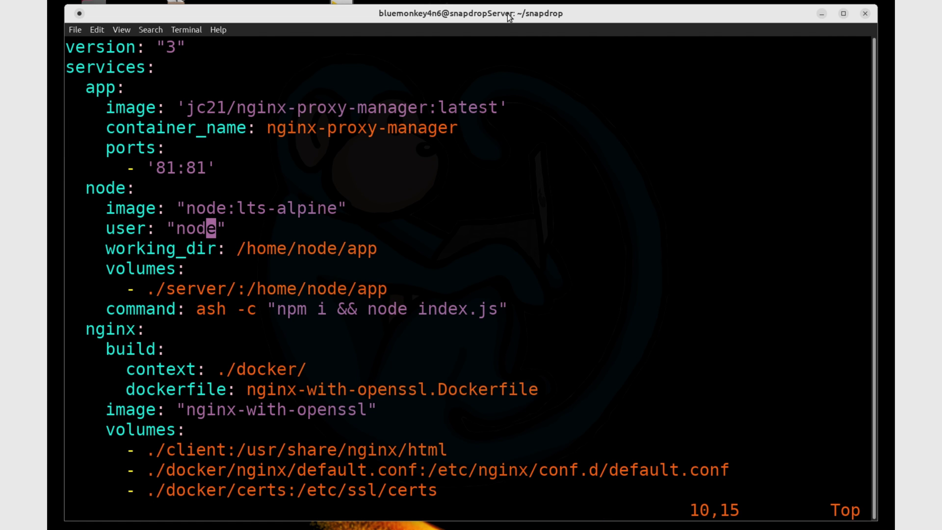
# - Change the nginx service's first port mapping to "8082:80" in docker-compose.yml
pyautogui.press('j')
pyautogui.press('j')
pyautogui.press('j')
pyautogui.press('j')
pyautogui.press('j')
pyautogui.press('j')
pyautogui.press('j')
pyautogui.press('j')
pyautogui.press('j')
pyautogui.press('j')
pyautogui.press('j')
pyautogui.press('j')
pyautogui.press('j')
pyautogui.press('j')
pyautogui.press('j')
pyautogui.press('j')
pyautogui.press('j')
pyautogui.press('k')
pyautogui.press('h')
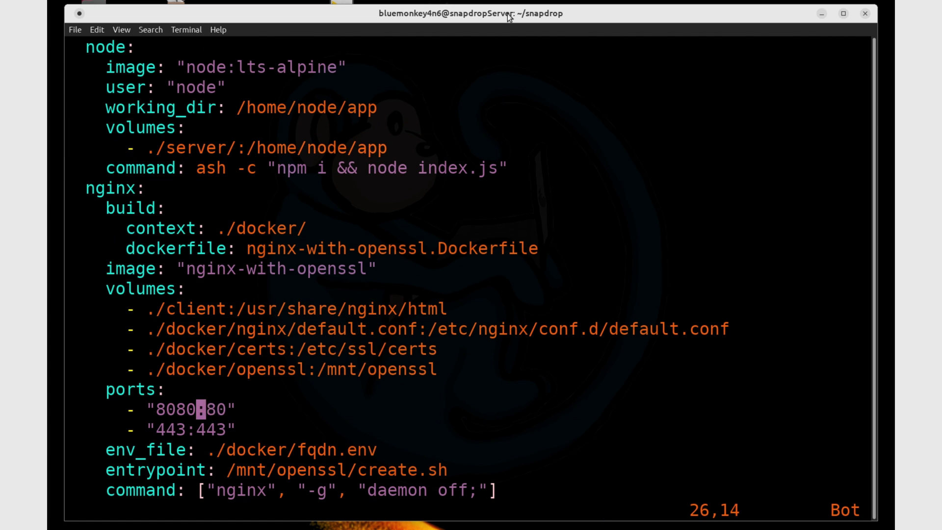
pyautogui.press('h')
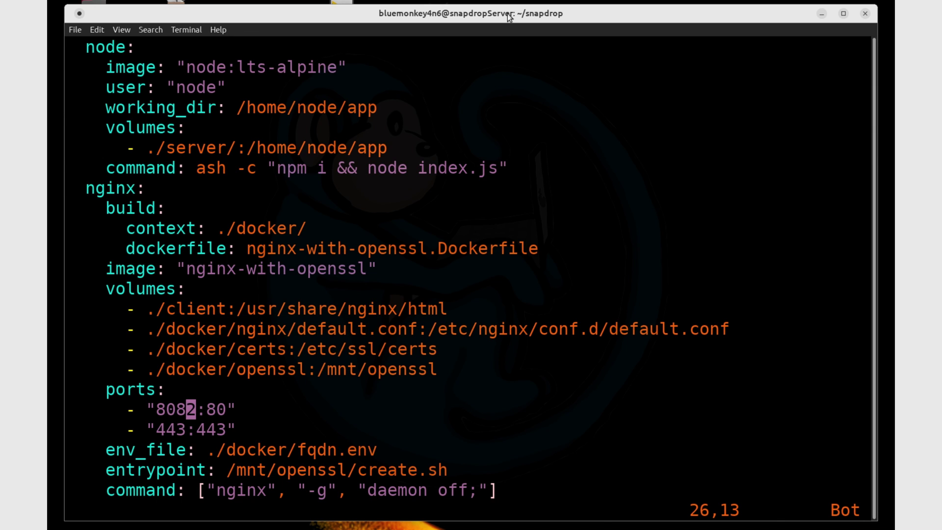
pyautogui.press('Escape')
pyautogui.press('Escape')
# - Change the nginx service's second port mapping to "4432:443", then save docker-compose.yml and close the editor
pyautogui.write('ji2')
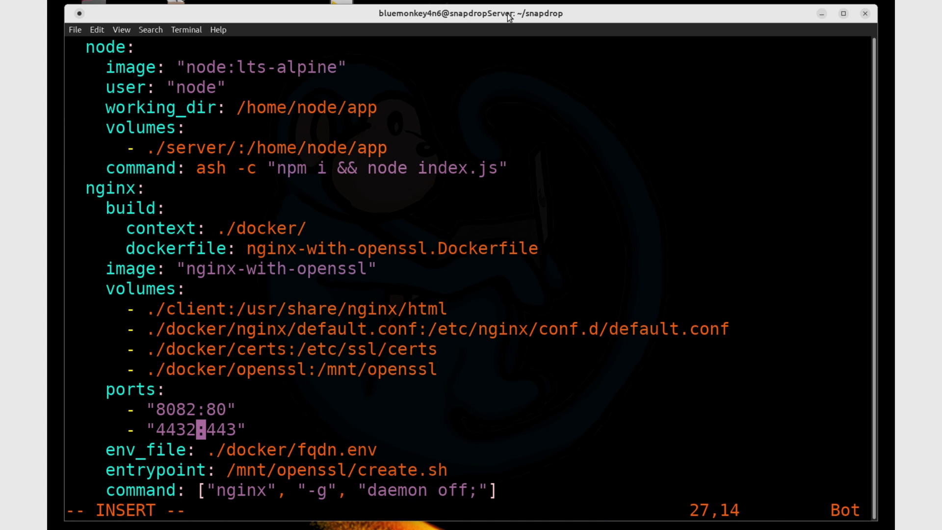
pyautogui.press('Escape')
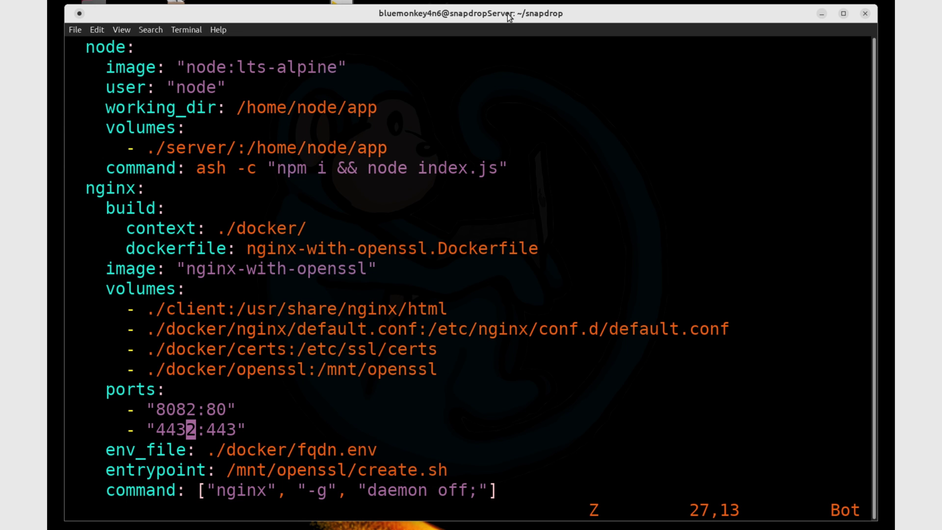
pyautogui.hotkey('shift', 'z')
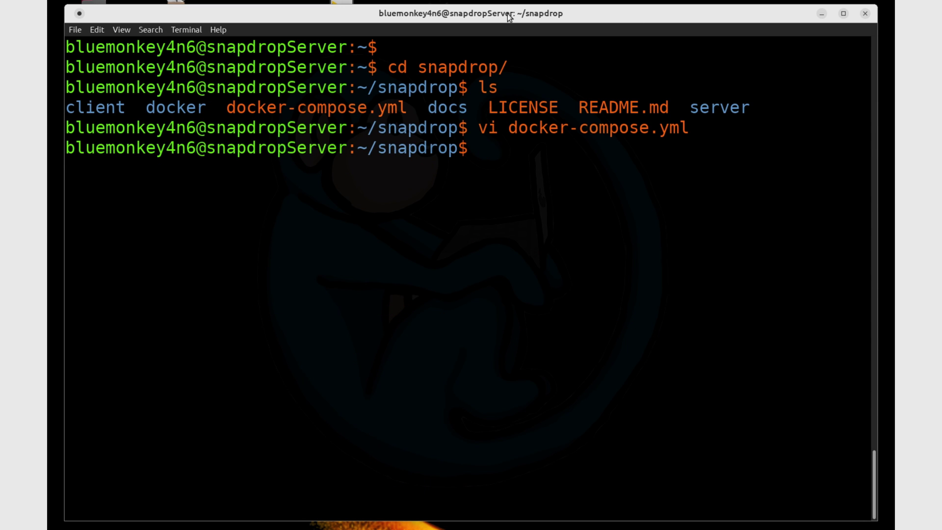
# - Clear the terminal and start the containers as a daemon with sudo /snap/bin/docker-compose -f ./docker-compose.yml up -d
pyautogui.hotkey('ctrl', 'l')
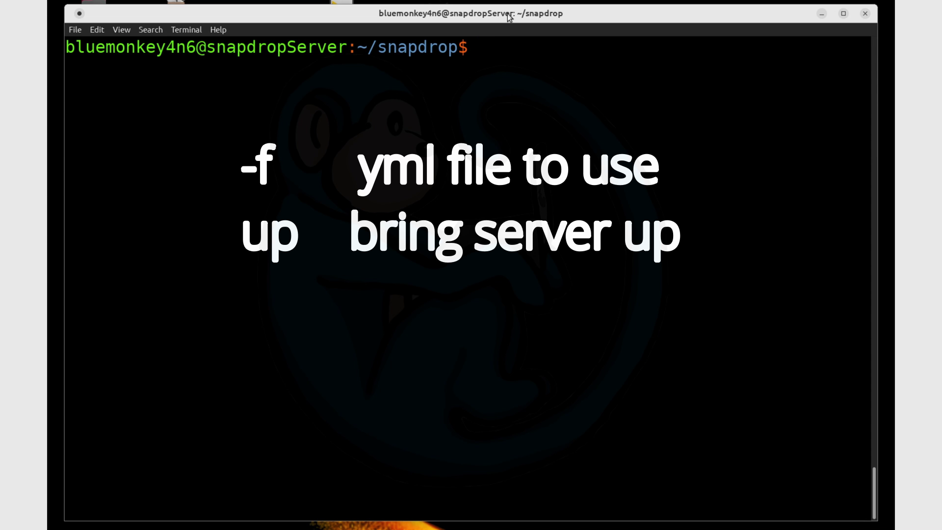
pyautogui.press('Return')
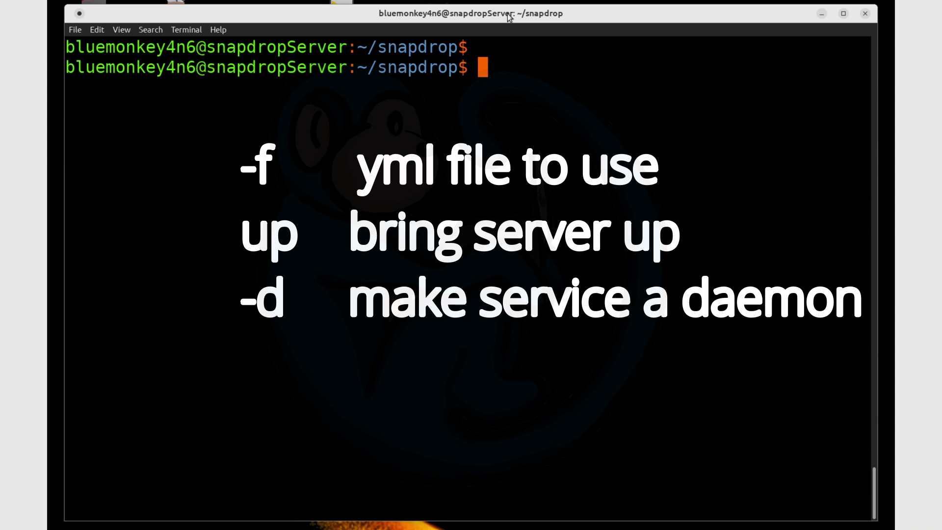
pyautogui.write('sudo ')
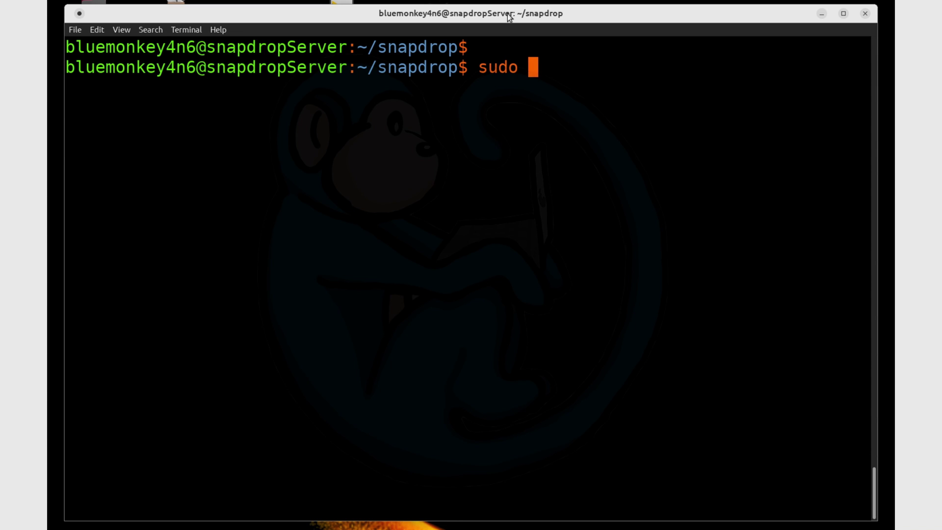
pyautogui.write('/snap/b')
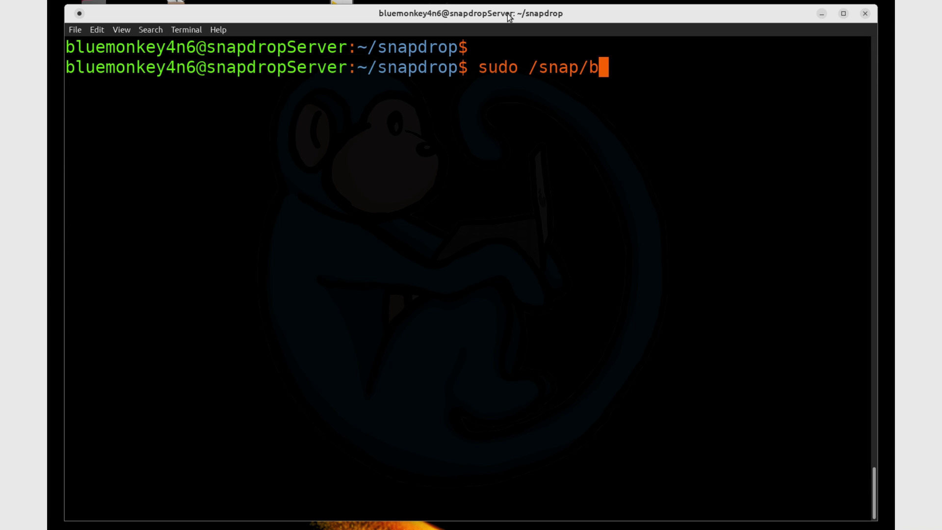
pyautogui.press('Tab')
pyautogui.write('d')
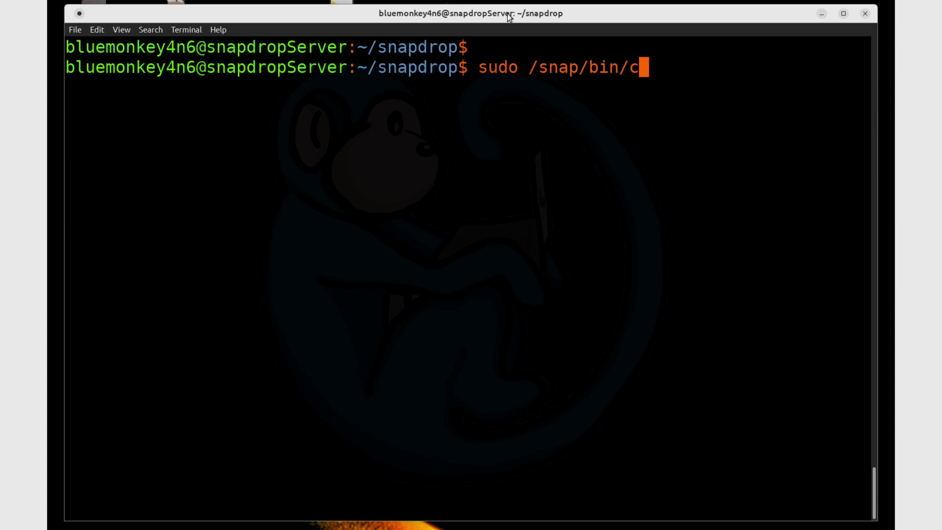
pyautogui.press('Tab')
pyautogui.write('-com')
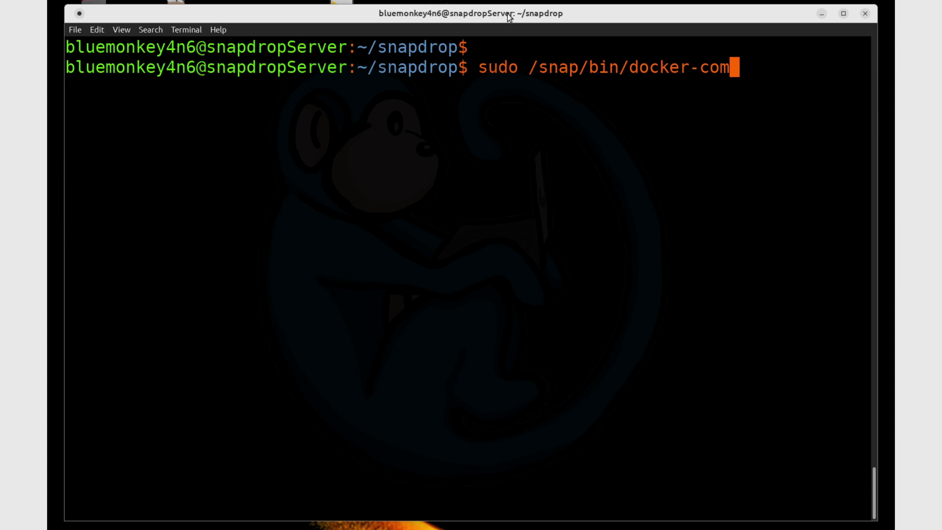
pyautogui.press('Tab')
pyautogui.write('-f ./docker')
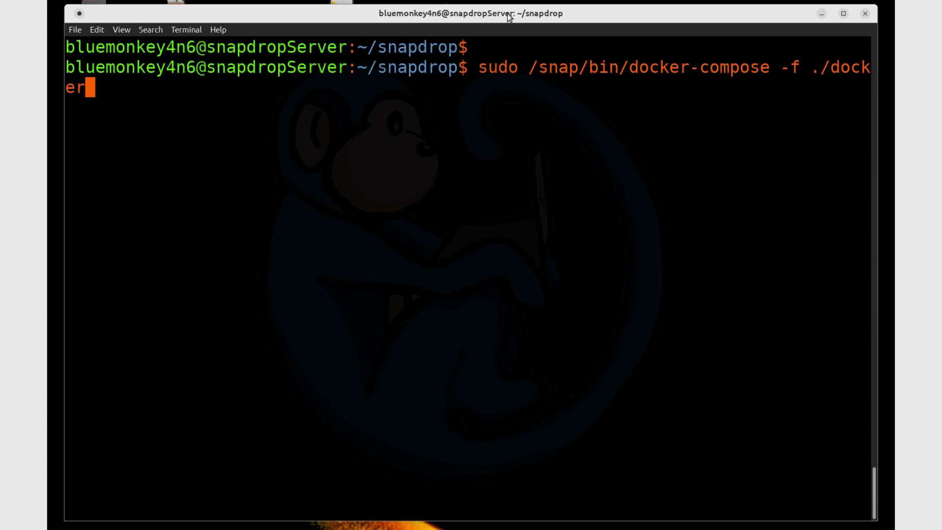
pyautogui.press('Tab')
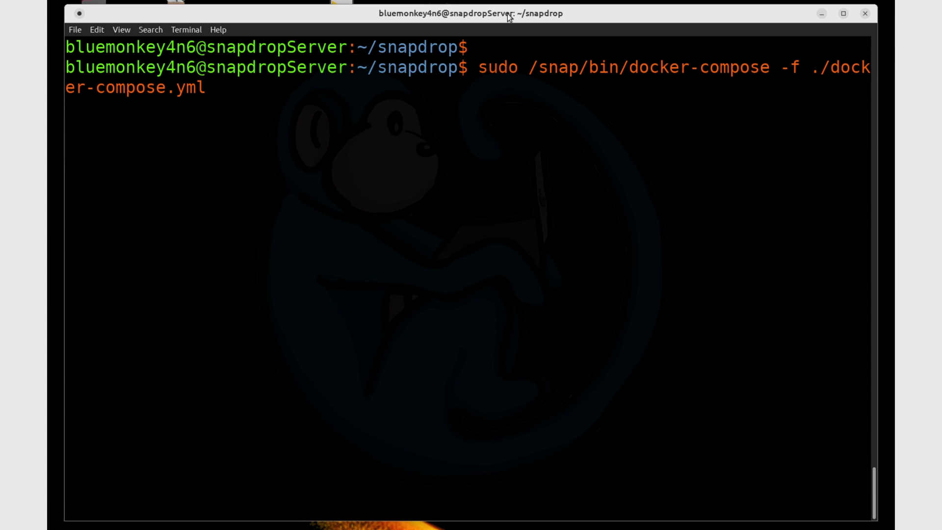
pyautogui.write('up -d')
pyautogui.press('Return')
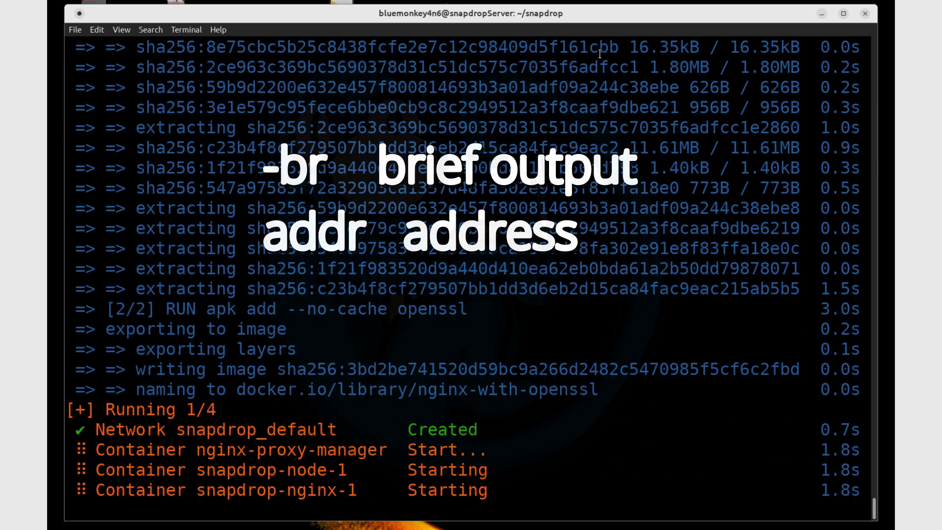
# - Clear the terminal and list the server's network addresses in brief form with ip -br a
pyautogui.hotkey('ctrl', 'l')
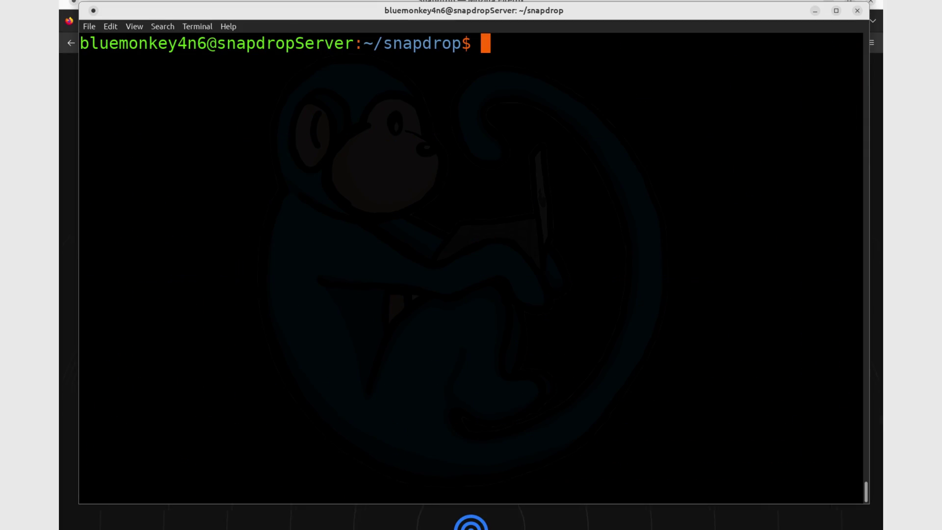
pyautogui.press('Return')
pyautogui.write('ip -br a')
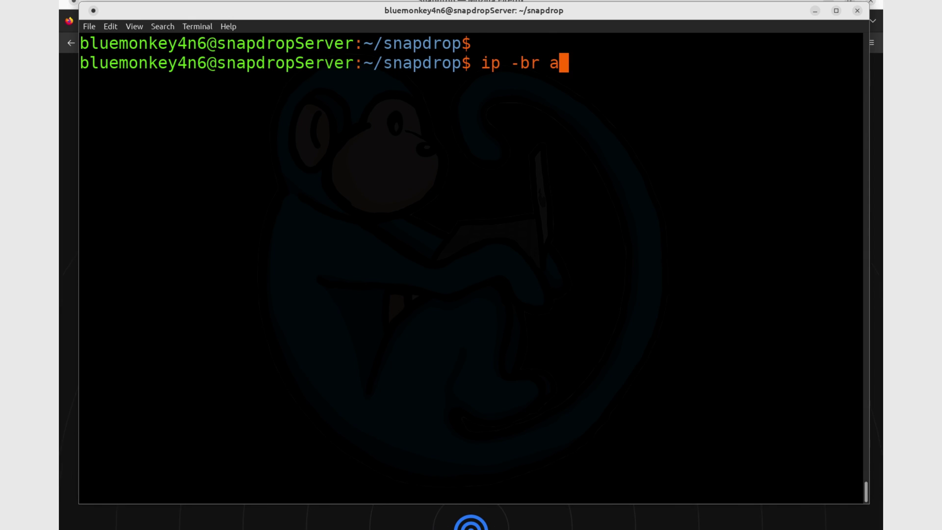
pyautogui.press('Return')
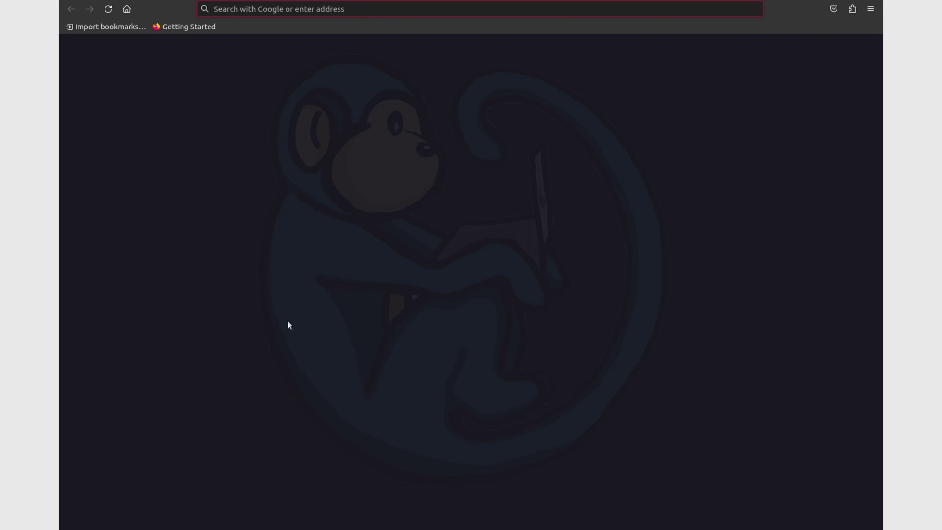
# - Open the local Snapdrop page at localhost:8082 in Firefox
pyautogui.write('lo')
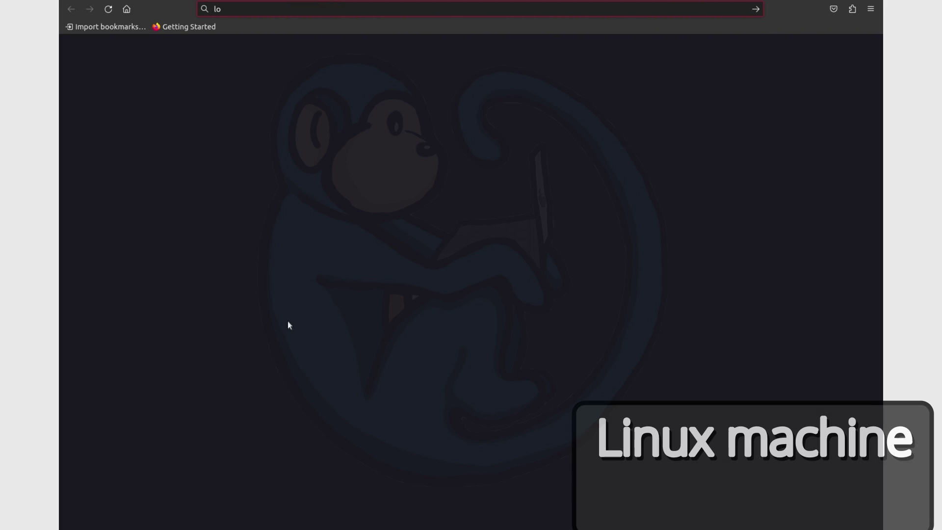
pyautogui.write('calhost:8082')
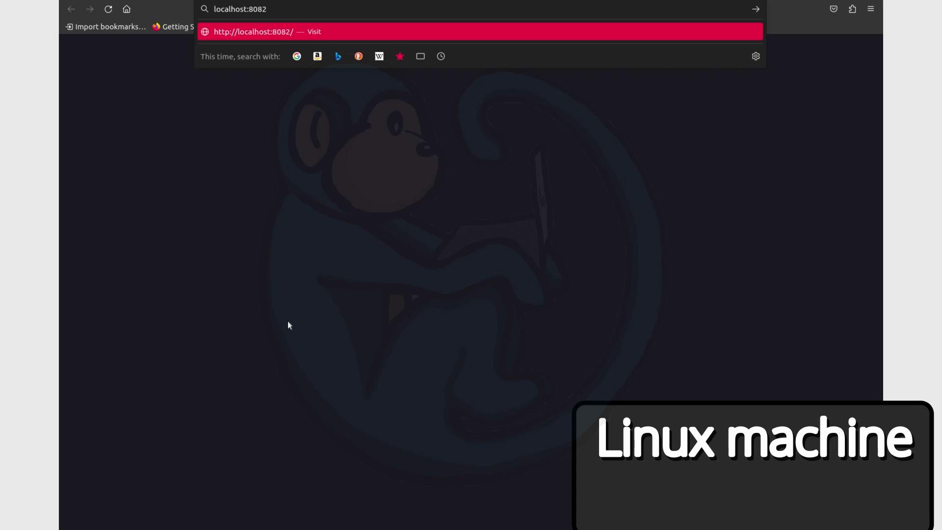
pyautogui.press('Return')
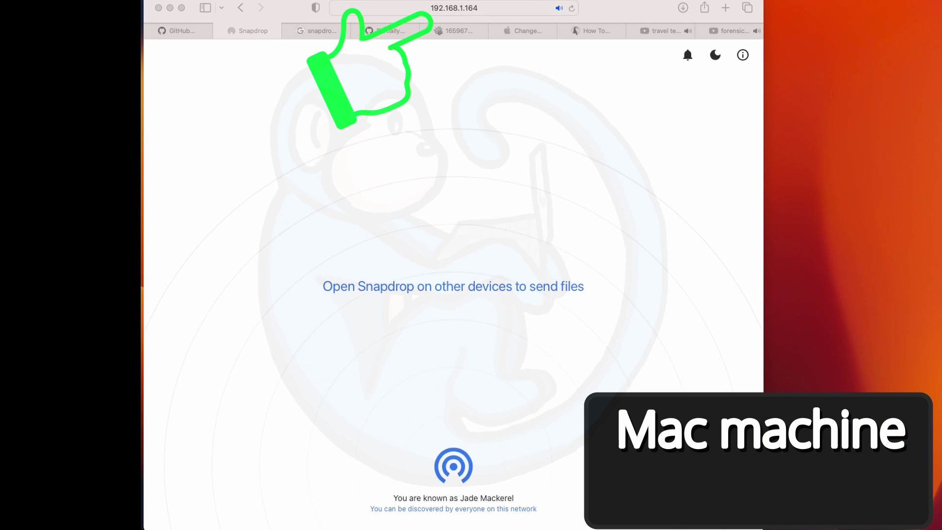
pyautogui.click(621, 360)
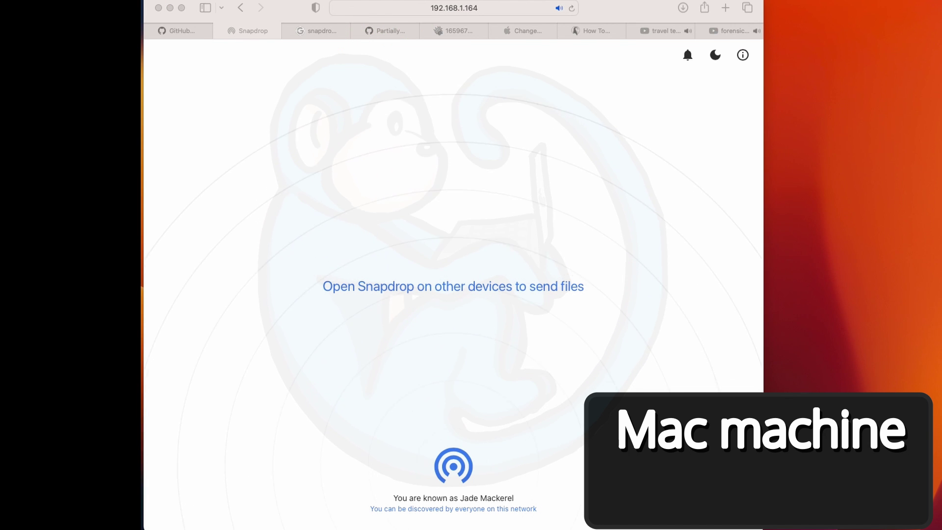
pyautogui.click(623, 365)
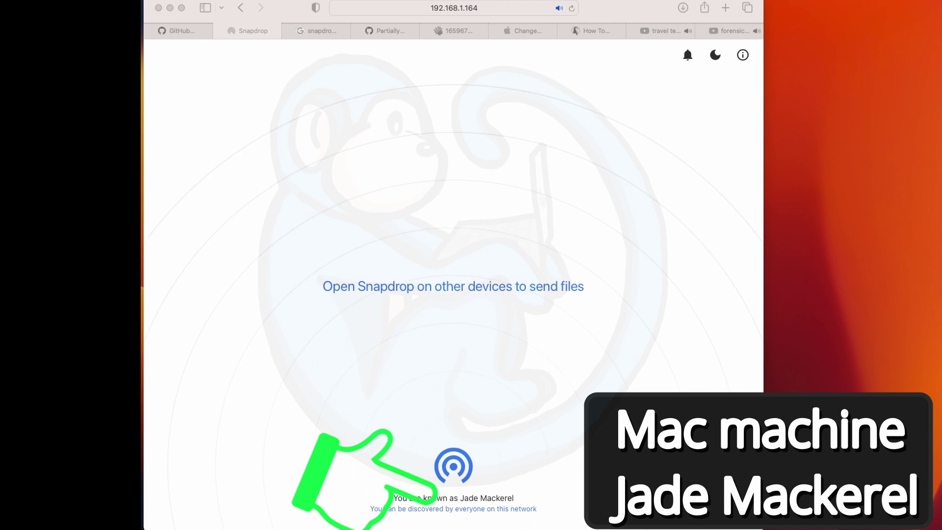
pyautogui.click(621, 361)
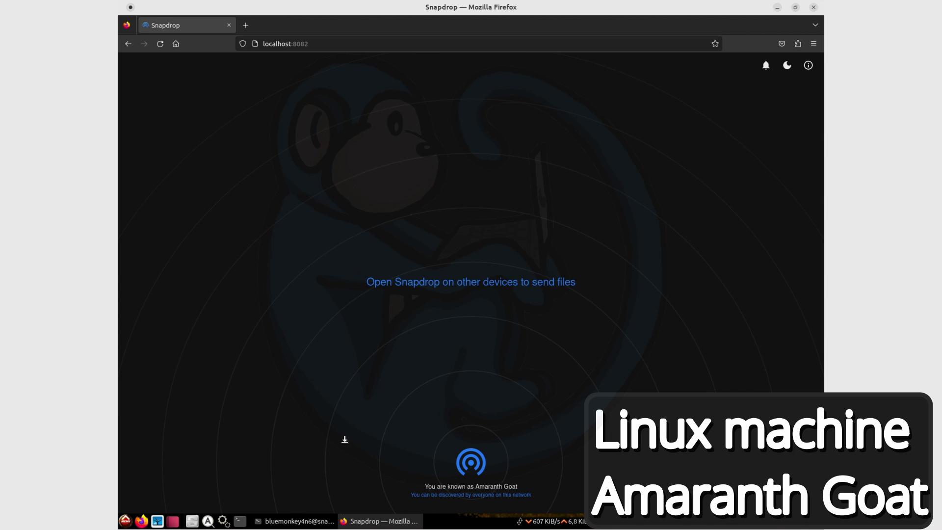
# - Switch to the terminal, clear it and open server/index.js in the vi editor
pyautogui.hotkey('alt', 'Tab')
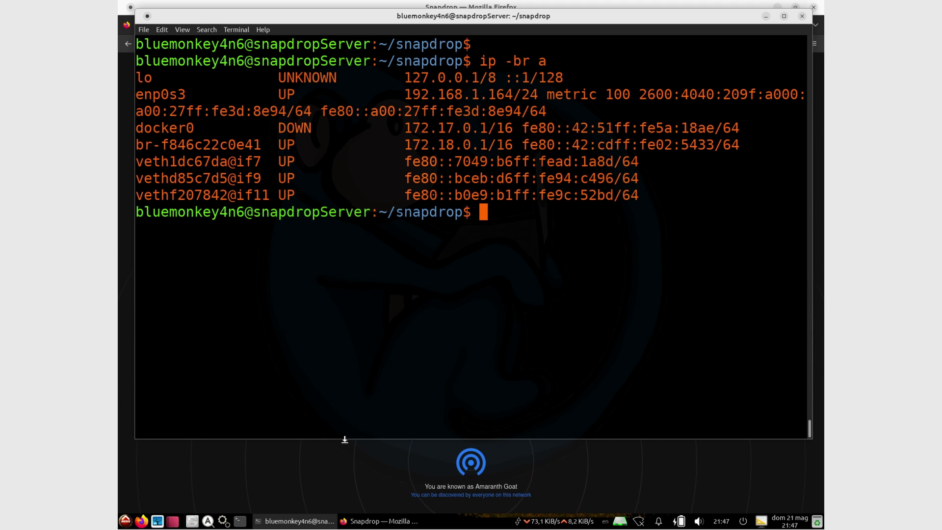
pyautogui.hotkey('ctrl', 'l')
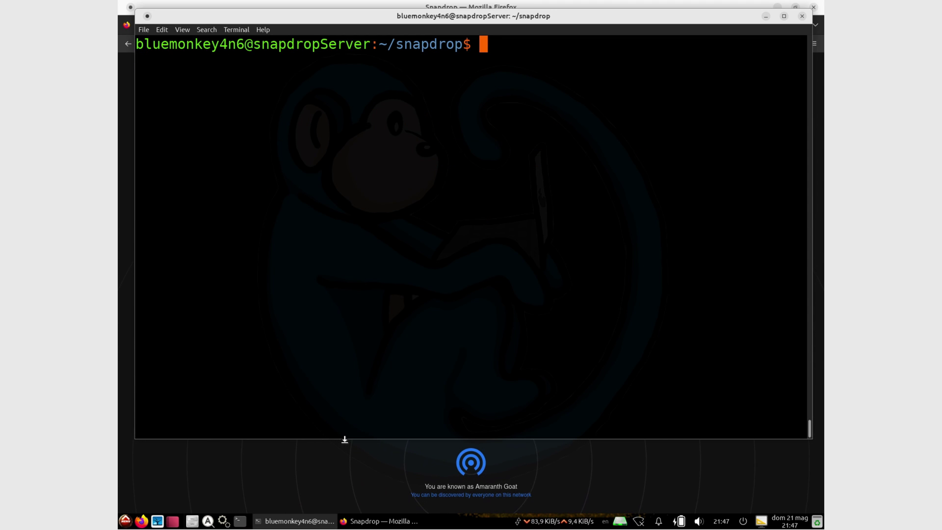
pyautogui.press('Return')
pyautogui.write('vi')
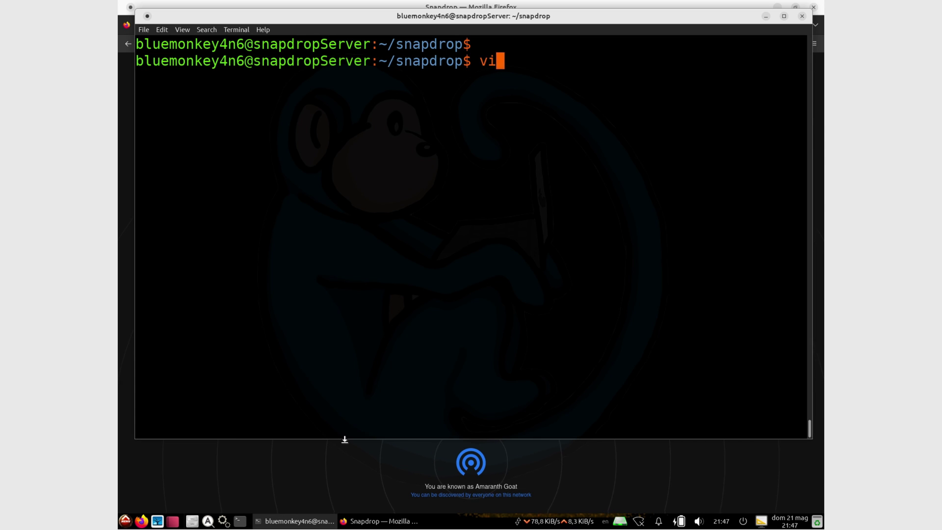
pyautogui.write(' server/index.js')
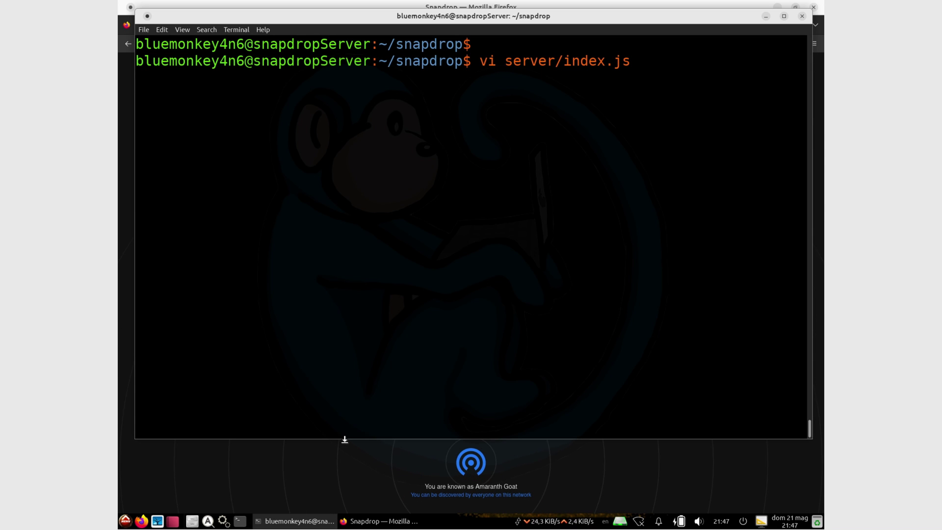
pyautogui.press('Return')
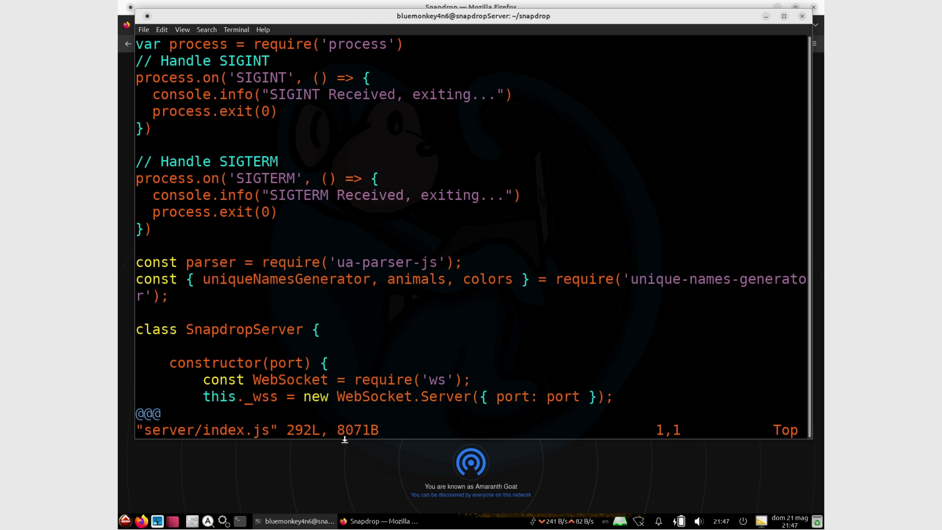
# - Replace every occurrence of peer.ip with 0 throughout server/index.js
pyautogui.hotkey('shift', ':')
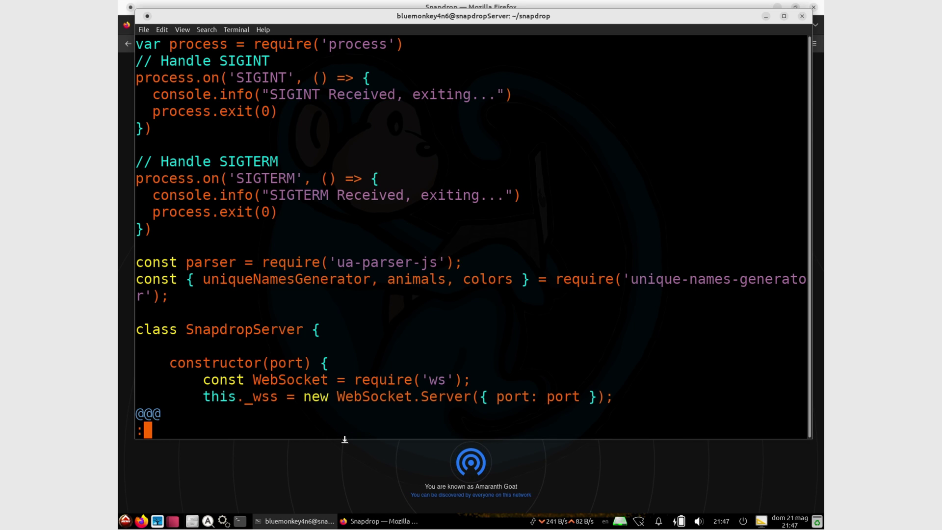
pyautogui.write('%s/')
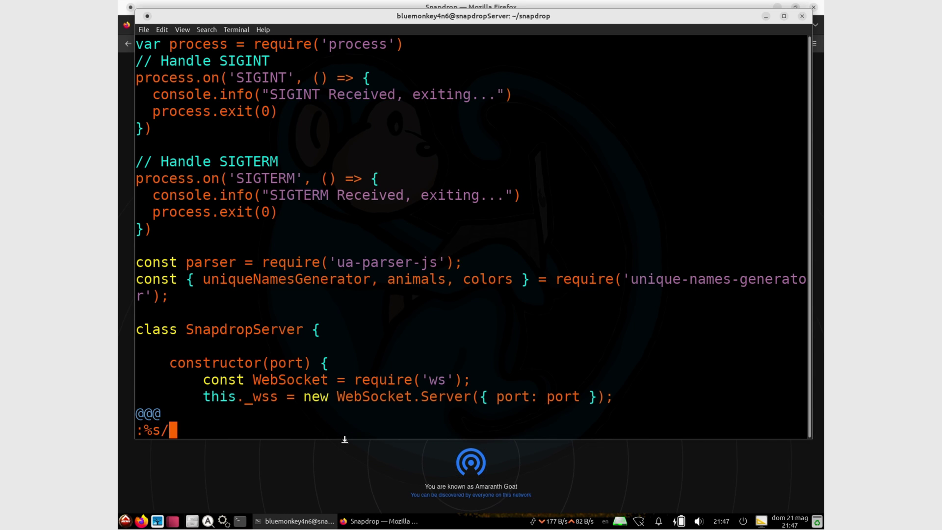
pyautogui.write('peeri')
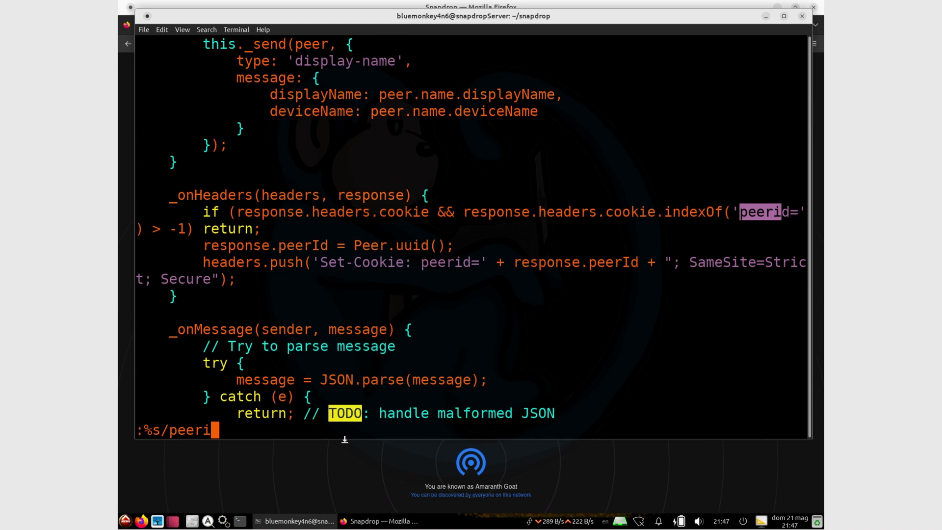
pyautogui.press('BackSpace')
pyautogui.write('.ip/')
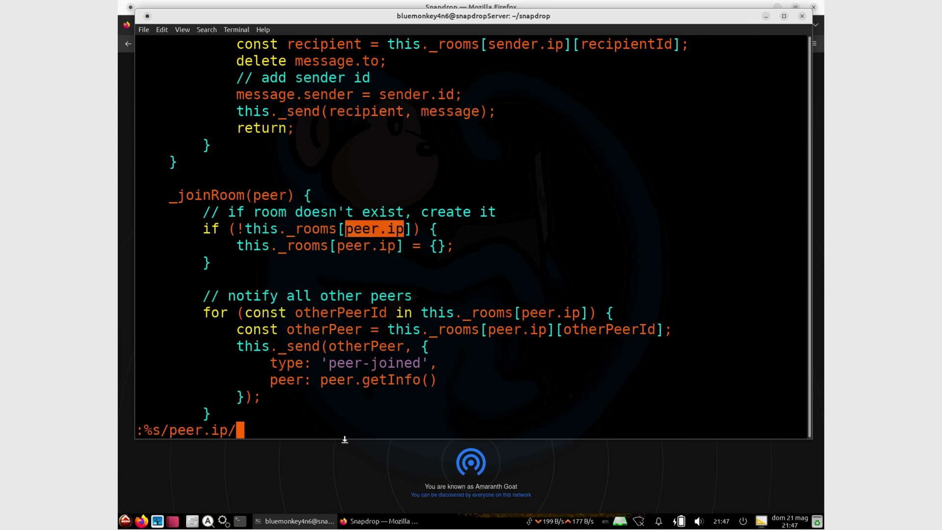
pyautogui.write('0/g')
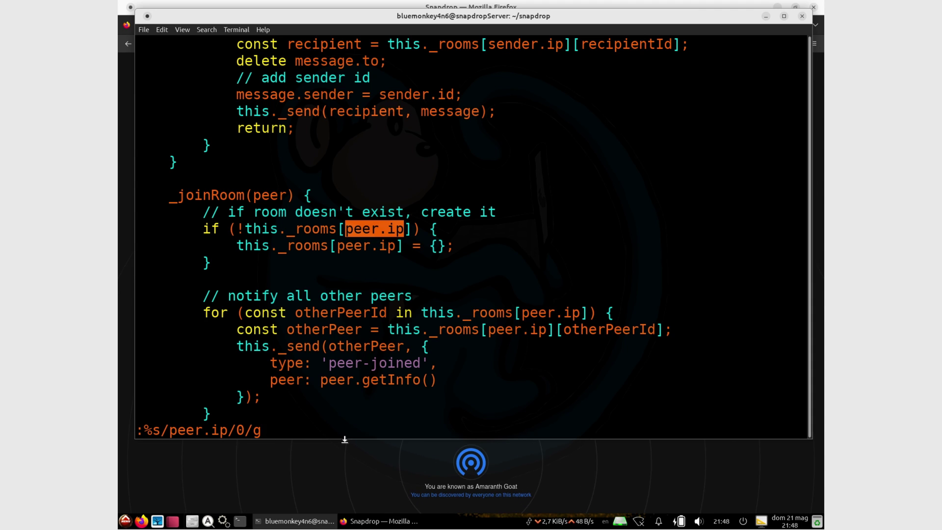
pyautogui.press('Return')
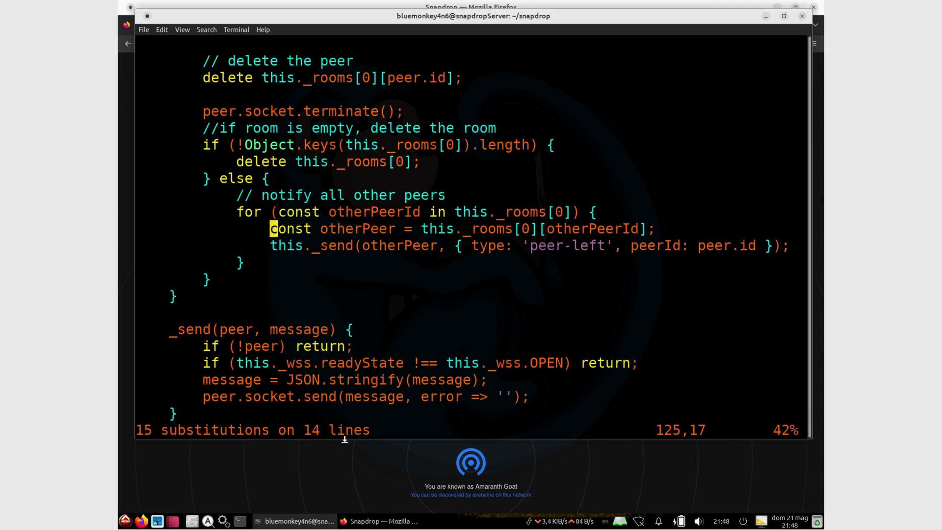
# - Replace every occurrence of sender.ip with 0 throughout server/index.js, then save the file and exit vi
pyautogui.write(':%s')
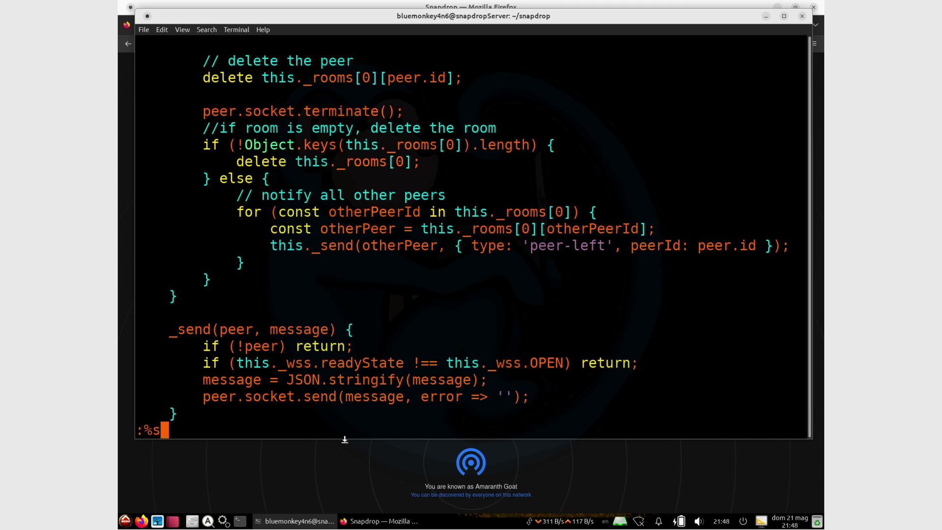
pyautogui.write('/s')
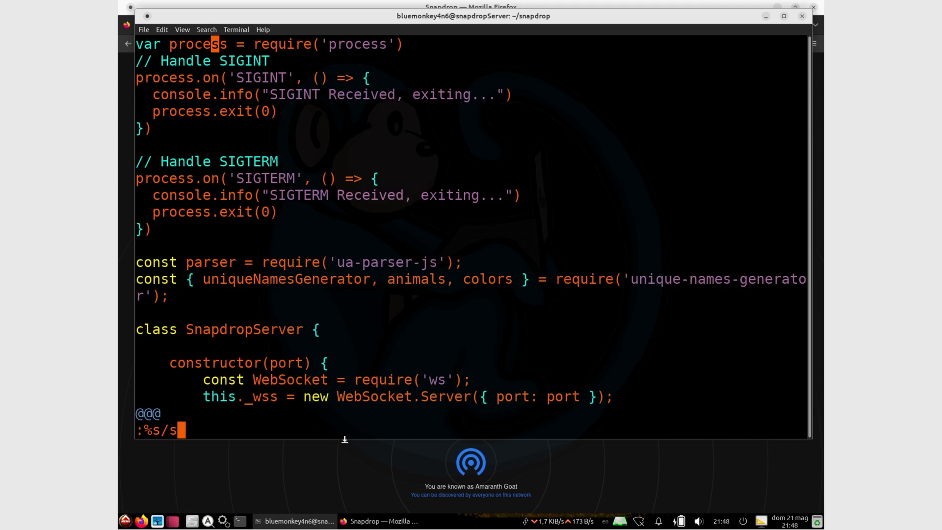
pyautogui.write('ender.i')
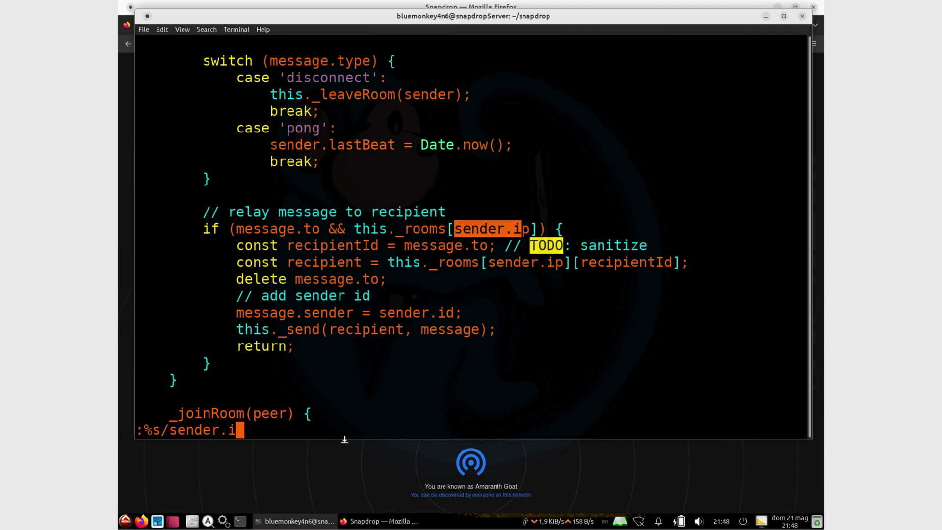
pyautogui.write('p/0/g')
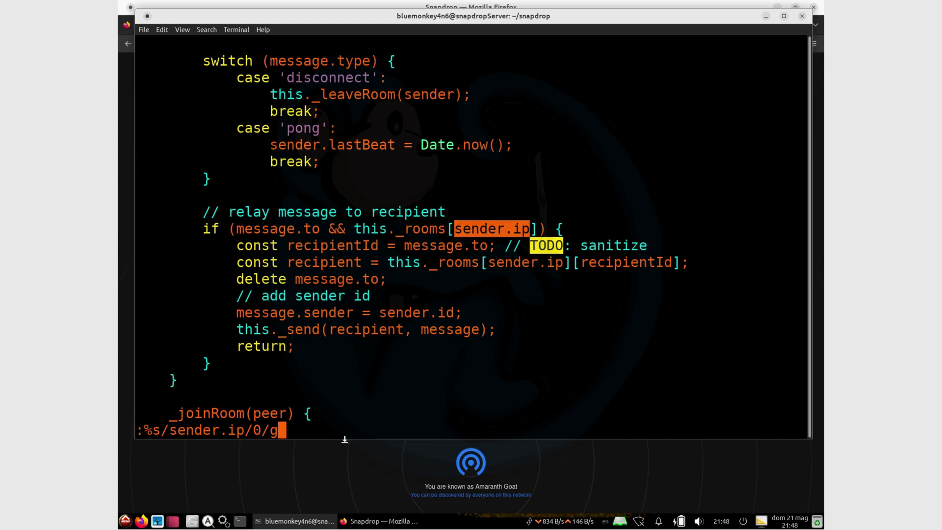
pyautogui.press('Return')
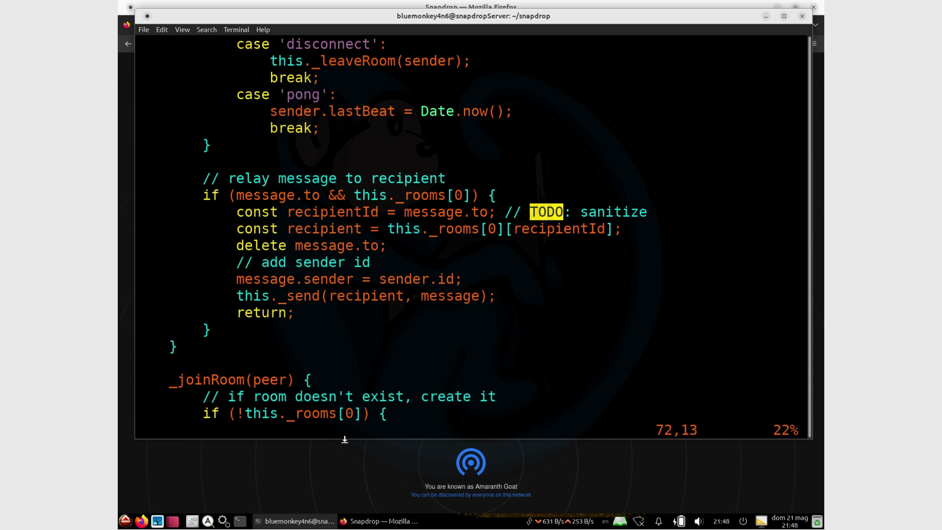
pyautogui.hotkey('shift', 'z')
pyautogui.hotkey('shift', 'z')
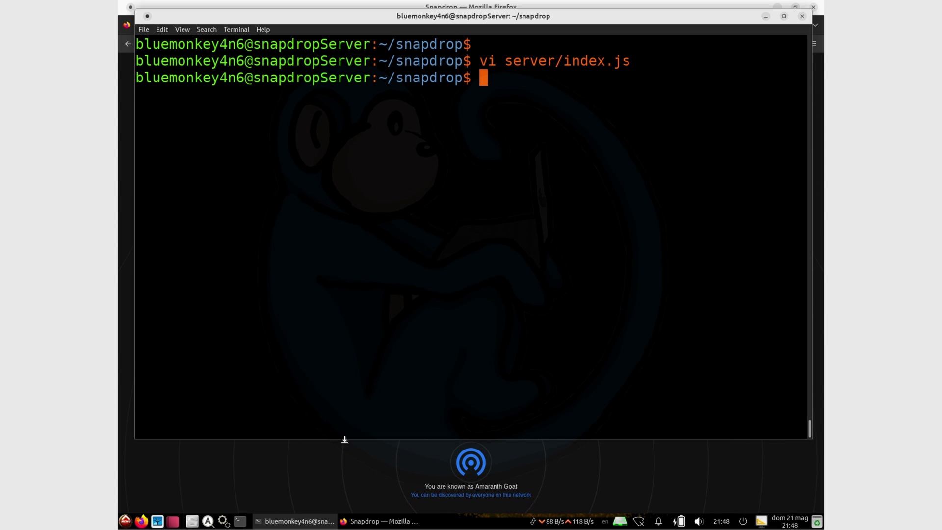
# - Shut down the running Snapdrop containers with sudo /snap/bin/docker-compose down
pyautogui.write('sudo /sn')
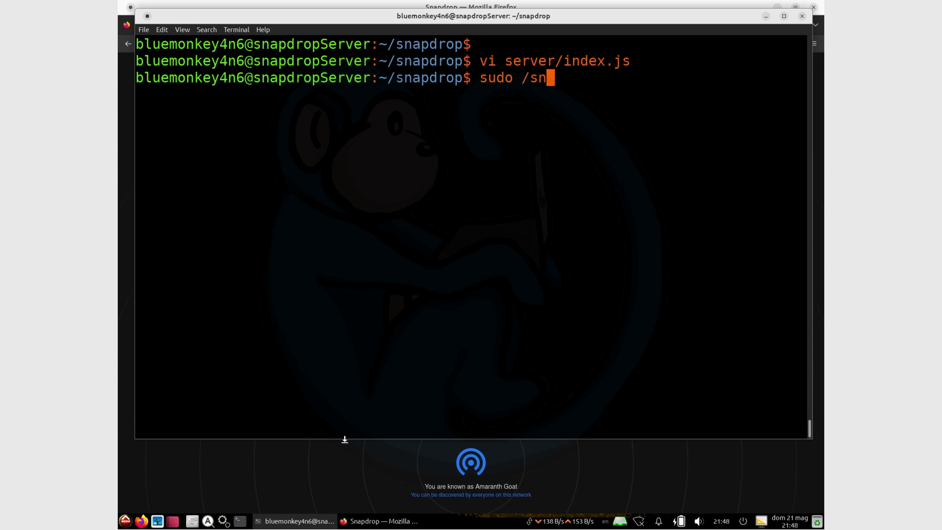
pyautogui.write('ap/bin/docker')
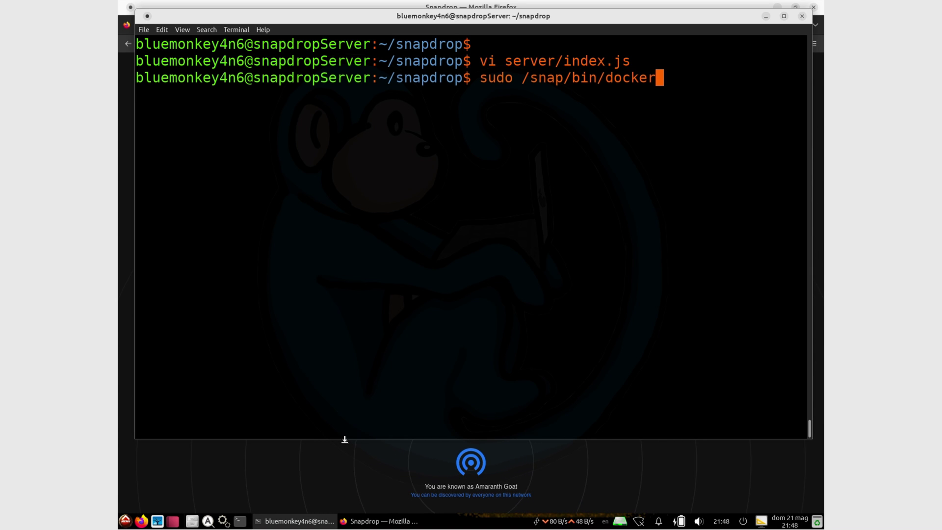
pyautogui.write('-compose down')
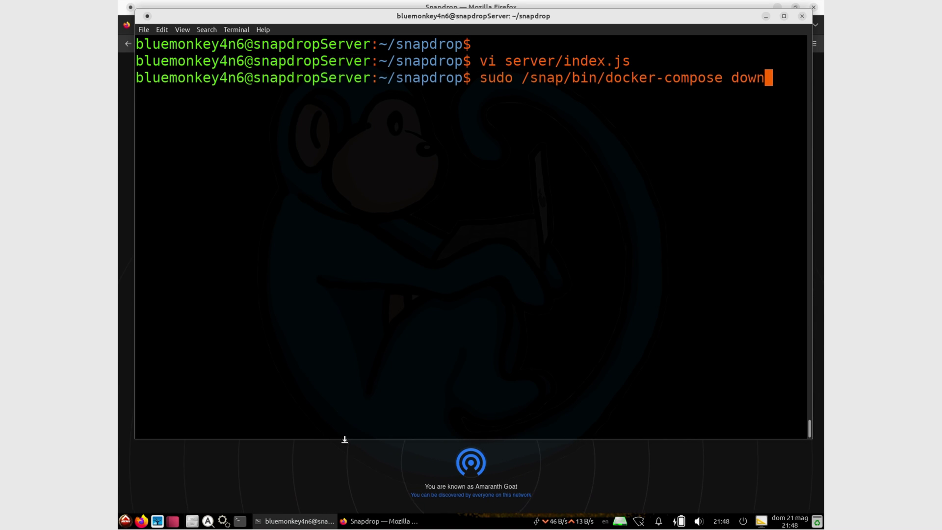
pyautogui.press('Return')
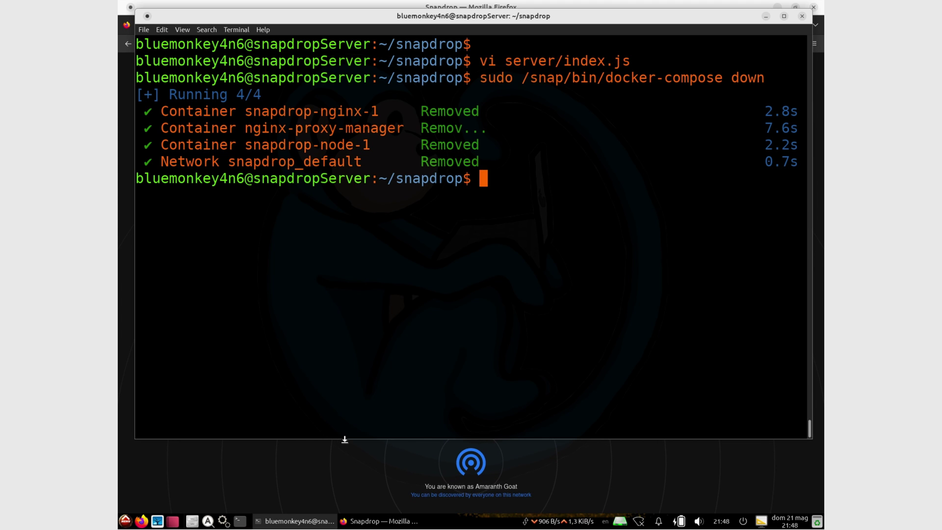
# - Start the Snapdrop containers again in detached mode with sudo /snap/bin/docker-compose up -d
pyautogui.press('Up')
pyautogui.press('BackSpace')
pyautogui.press('BackSpace')
pyautogui.press('BackSpace')
pyautogui.press('BackSpace')
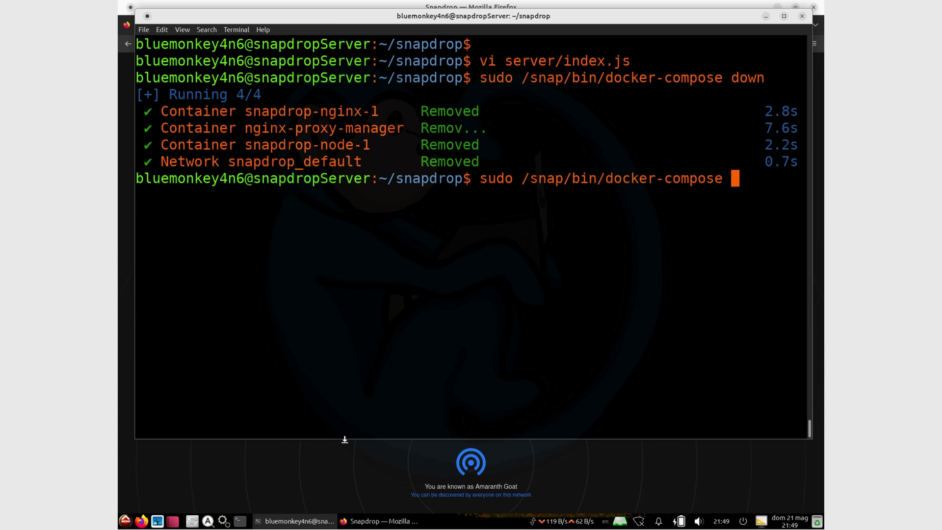
pyautogui.write('up -d')
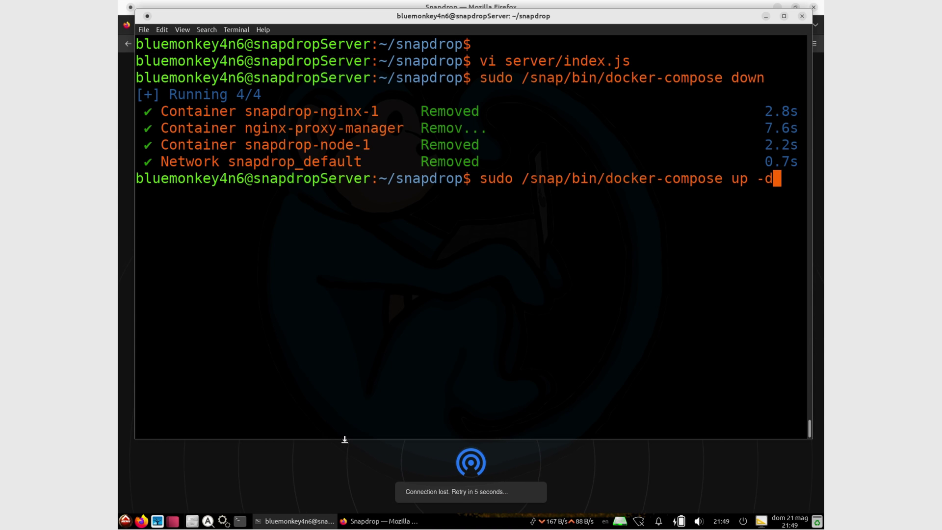
pyautogui.press('Return')
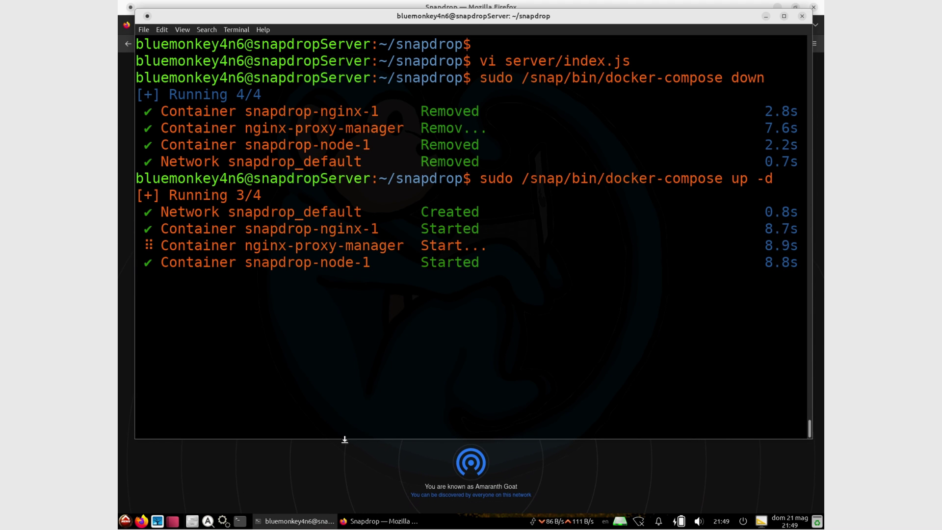
# - Switch to Edge on the Windows machine and open the Snapdrop server at 192.168.1.164:8082
pyautogui.hotkey('alt', 'Tab')
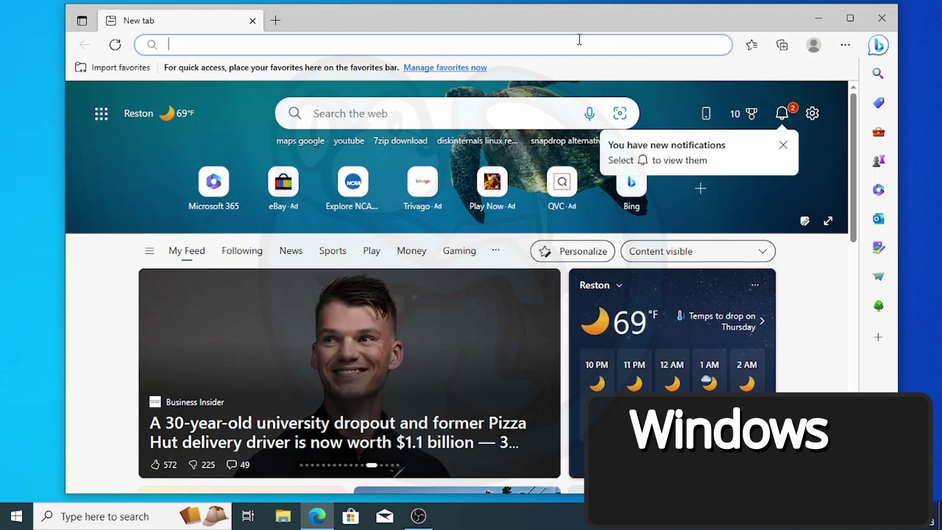
pyautogui.write('192')
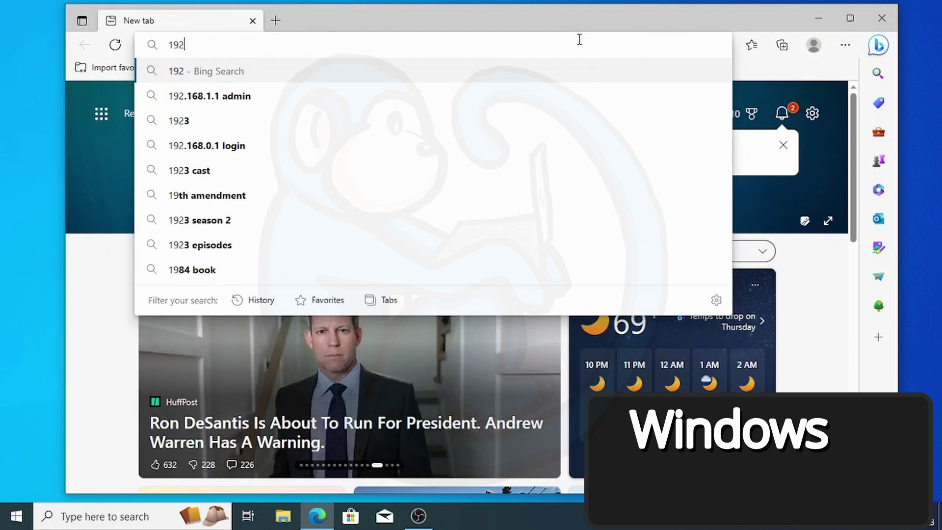
pyautogui.write('.168.')
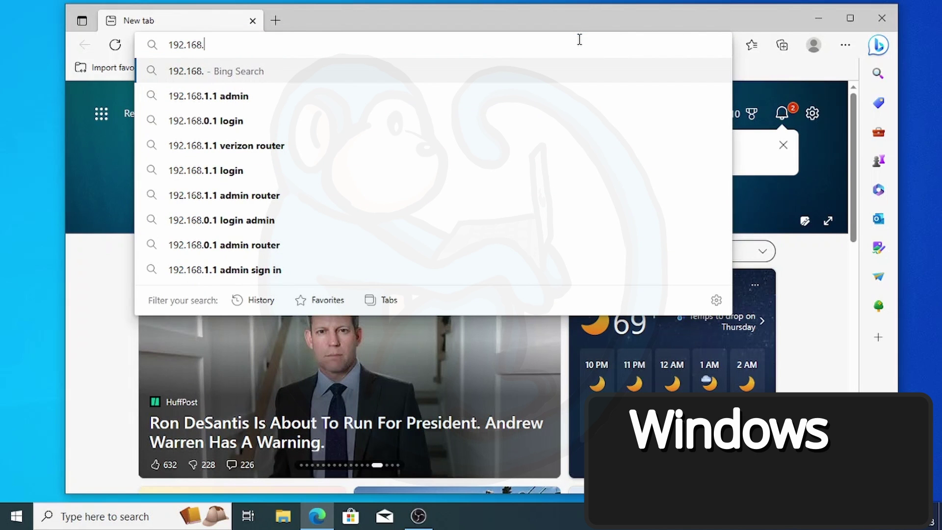
pyautogui.write('1.16')
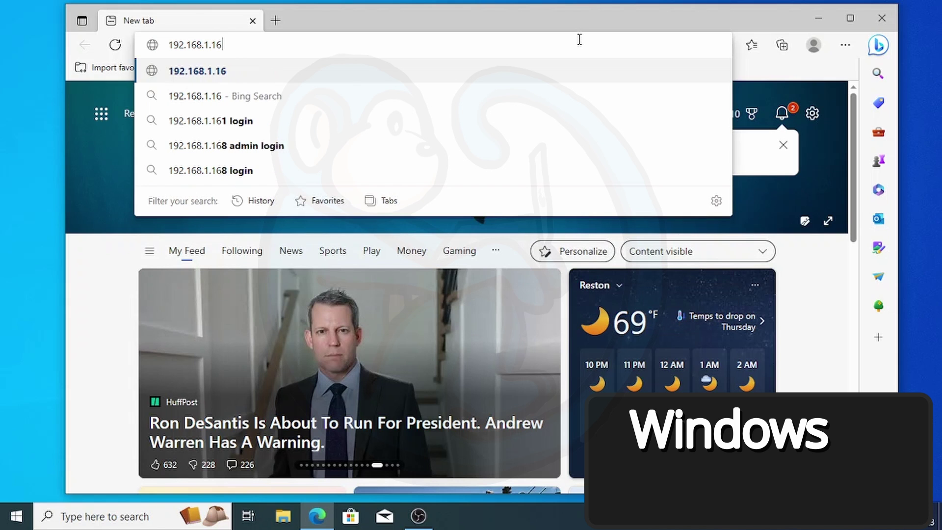
pyautogui.write('4:80')
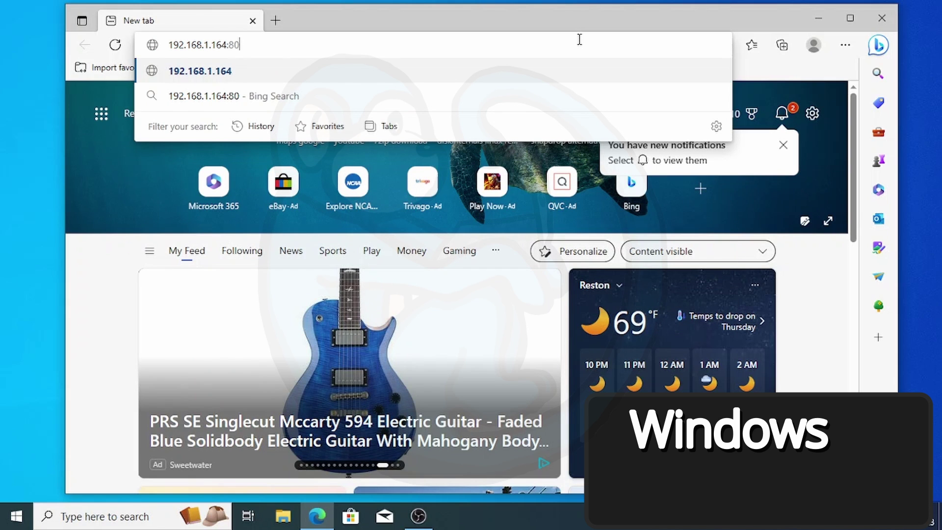
pyautogui.write('82')
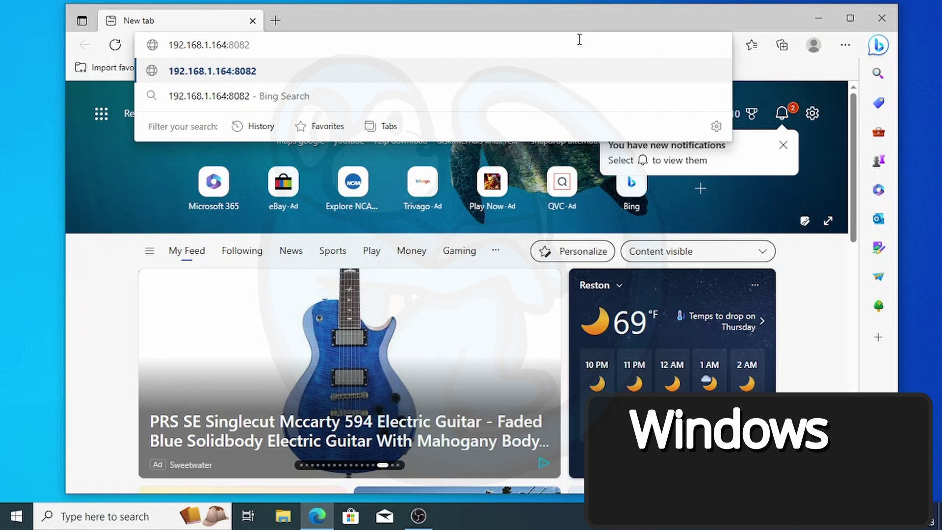
pyautogui.press('Return')
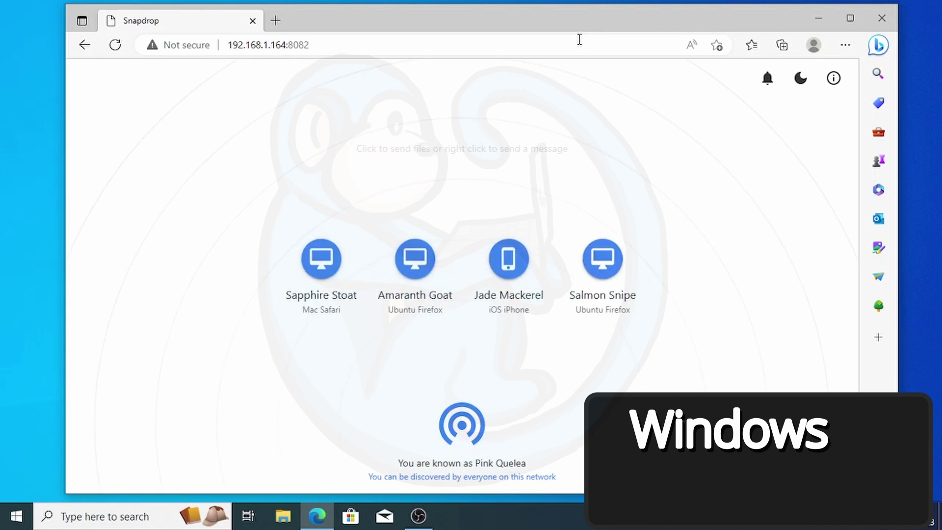
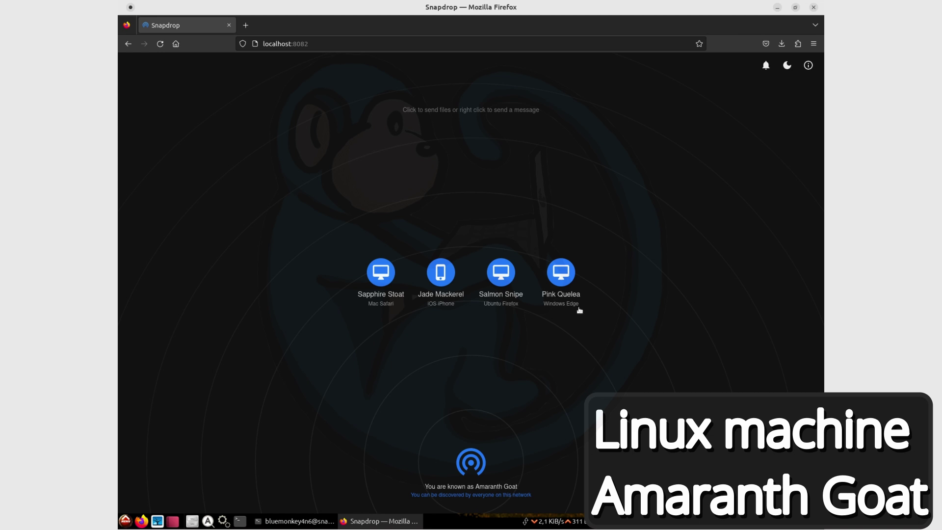
# - From Snapdrop on the Linux machine, send the .viminfo file in the home folder to the Windows Edge peer Pink Quelea
pyautogui.click(559, 274)
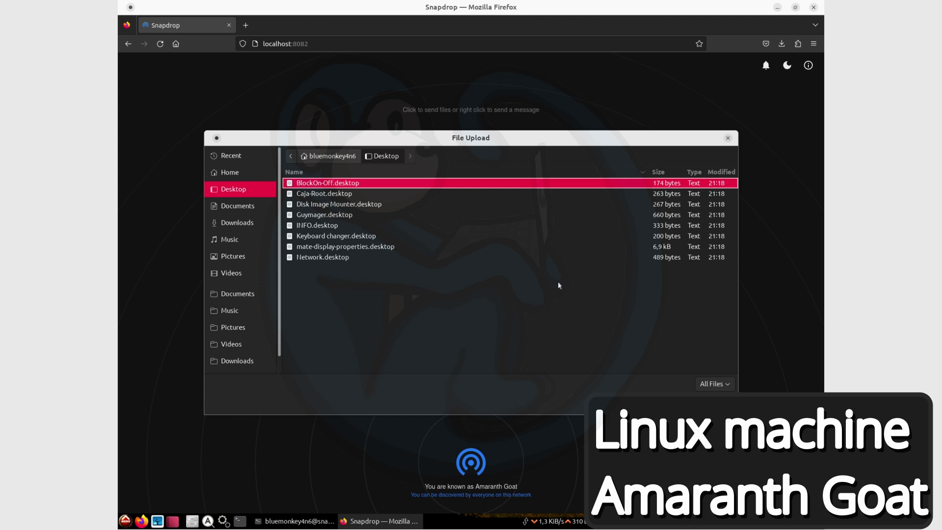
pyautogui.click(252, 208)
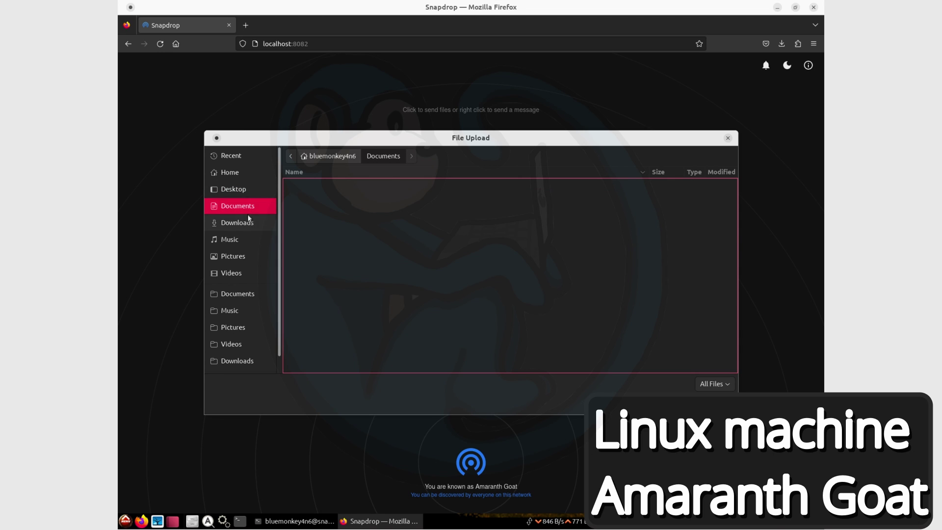
pyautogui.click(333, 157)
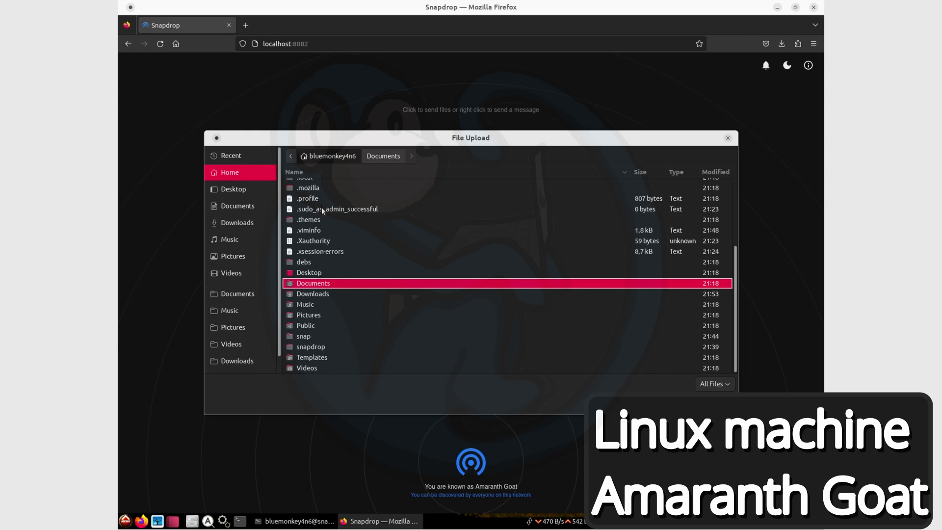
pyautogui.click(312, 232)
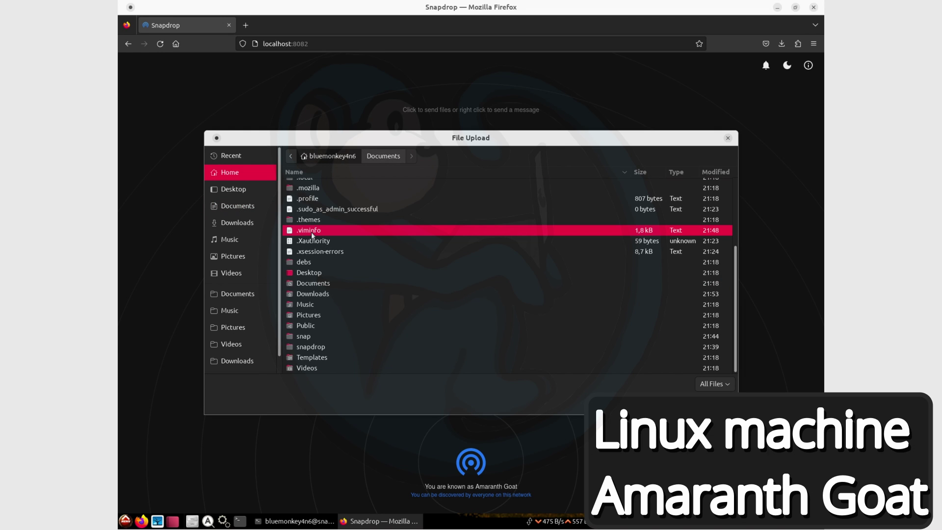
pyautogui.press('Return')
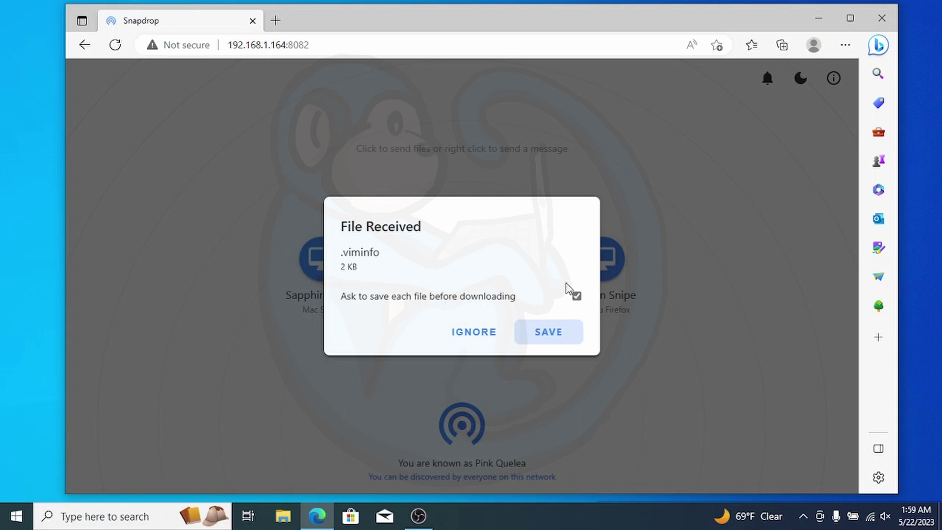
# - Save the received .viminfo file on the Windows machine and inspect it in Notepad, closing Notepad and the Downloads folder when done
pyautogui.click(548, 338)
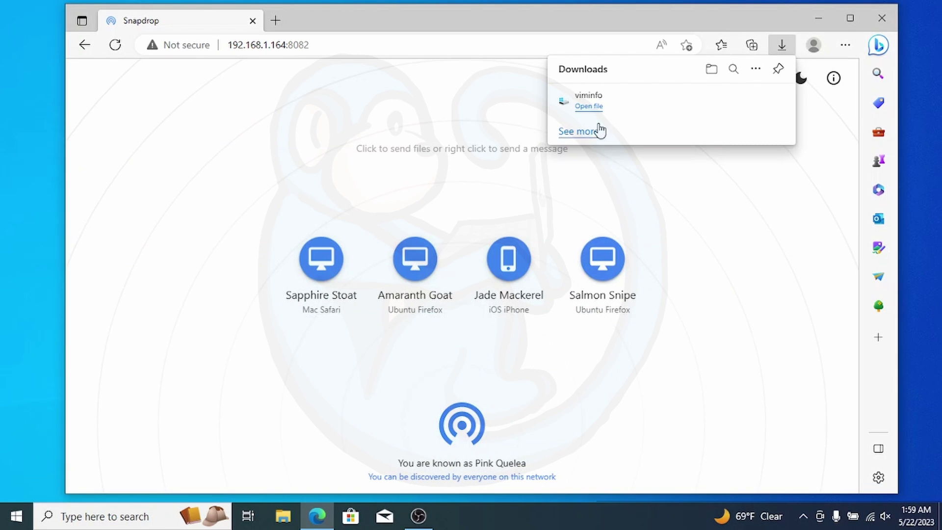
pyautogui.click(588, 107)
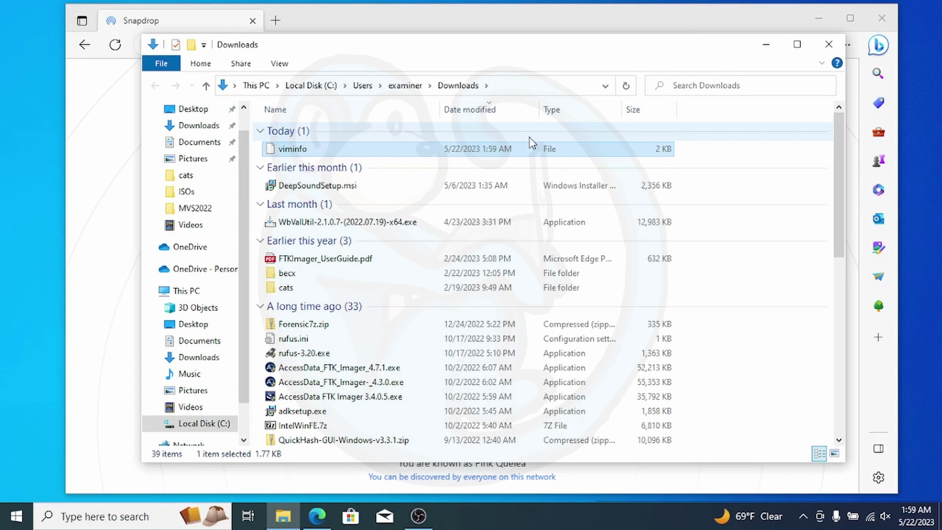
pyautogui.doubleClick(509, 150)
pyautogui.click(394, 363)
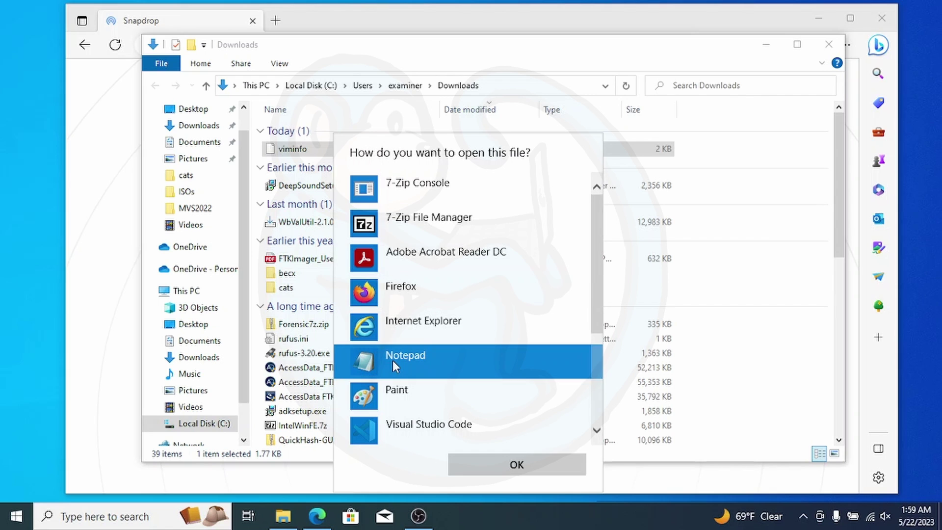
pyautogui.doubleClick(392, 361)
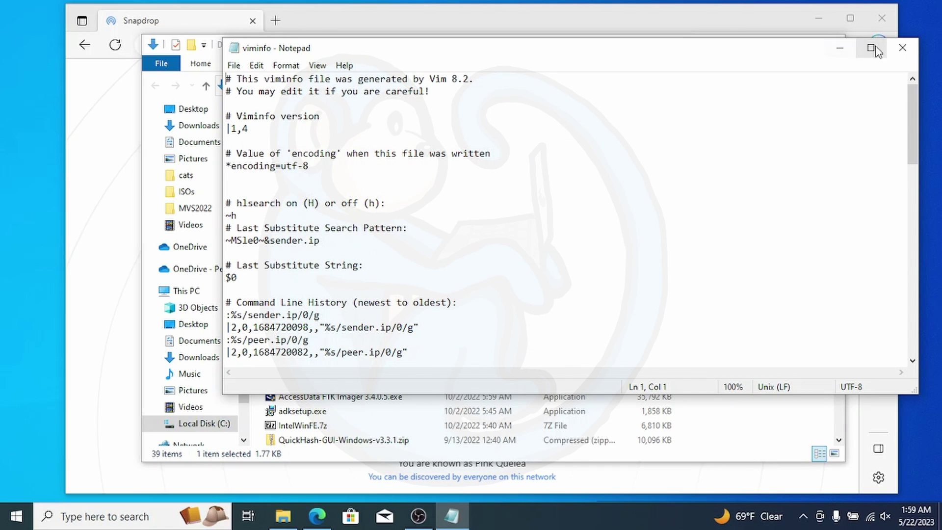
pyautogui.click(903, 47)
pyautogui.click(831, 47)
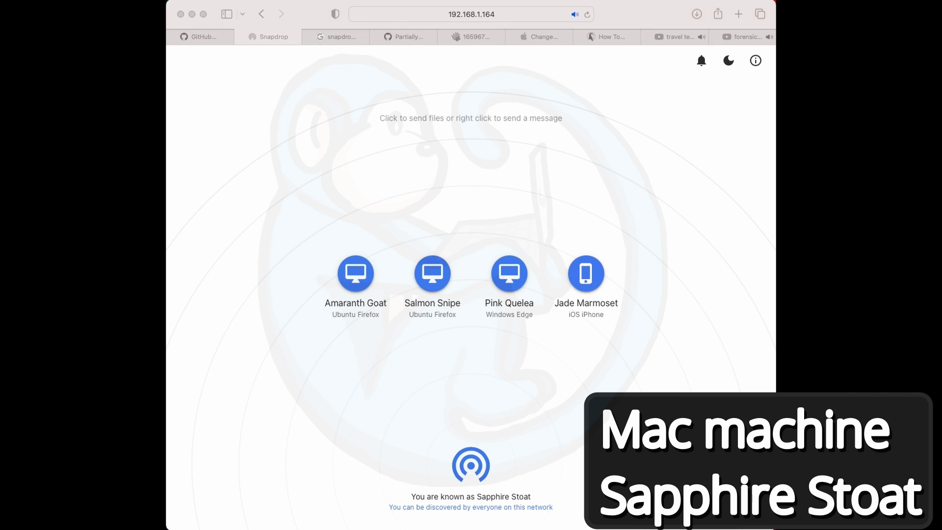
# - Send c21awk.rtf from the Mac to the iPhone peer Jade Marmoset and save the received file on the phone
pyautogui.moveTo(726, 386); pyautogui.dragTo(595, 284)
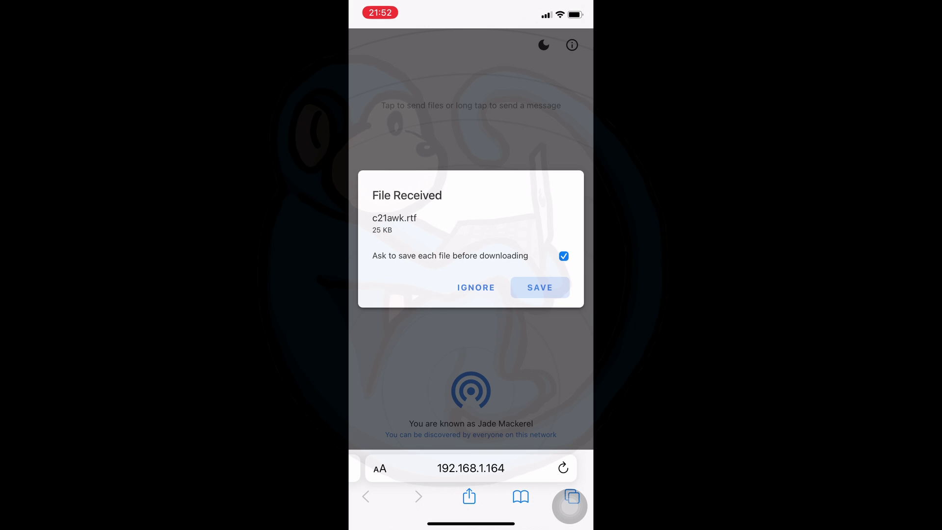
pyautogui.click(540, 288)
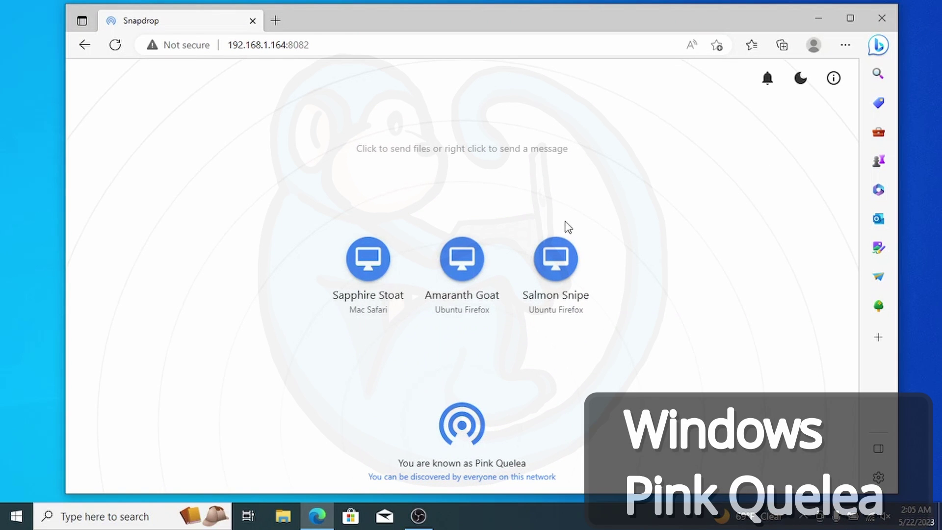
# - From Snapdrop on the Windows machine, send an MP4 recording dated 2023-05-22 in the Videos folder to the Mac peer Sapphire Stoat
pyautogui.click(365, 265)
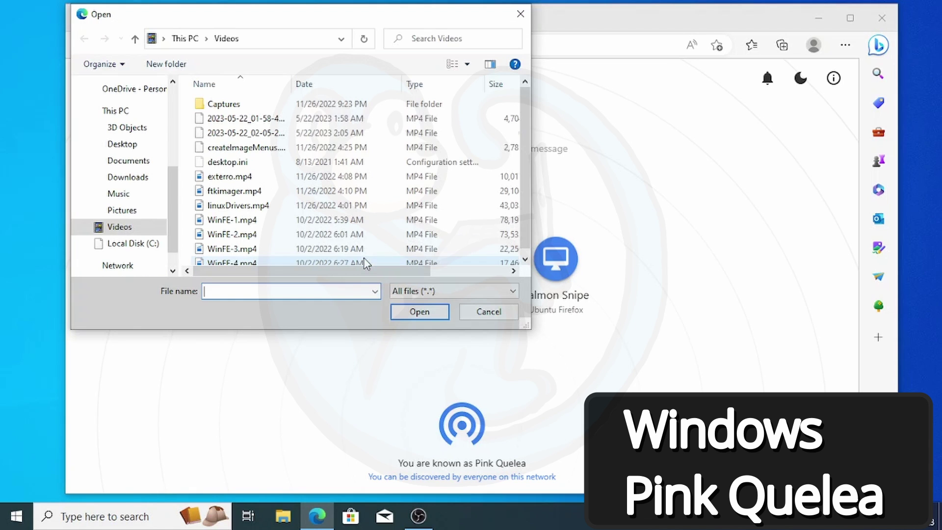
pyautogui.click(242, 123)
pyautogui.click(430, 312)
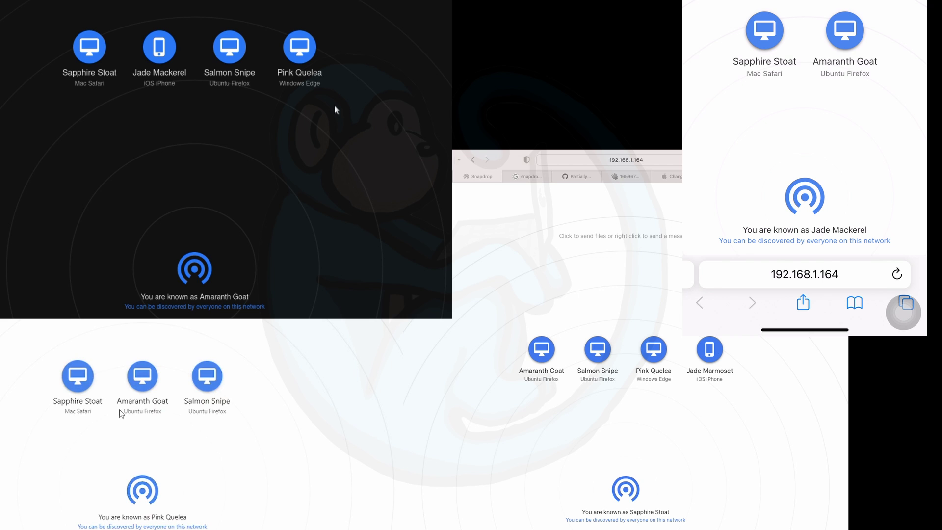
# - Send a file from the Mac's Snapdrop page to the iPhone peer Jade Marmoset
pyautogui.moveTo(847, 466); pyautogui.dragTo(702, 367)
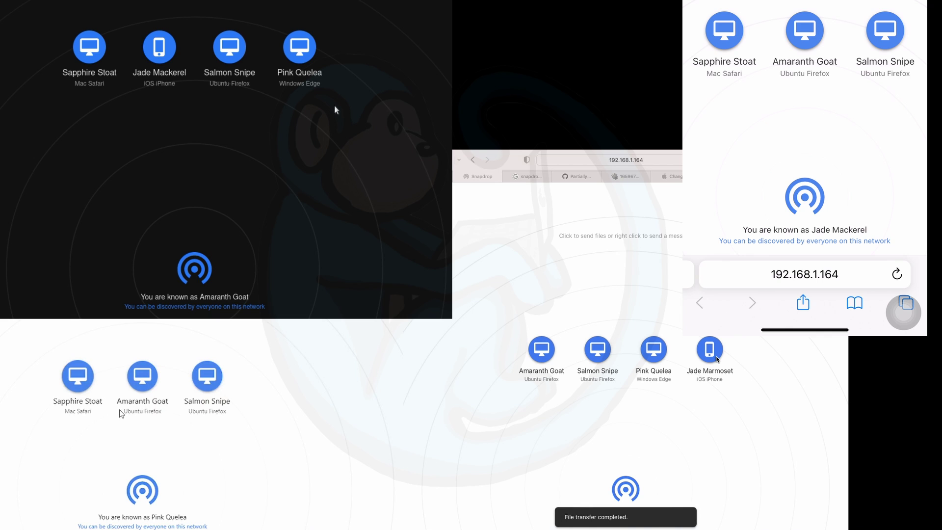